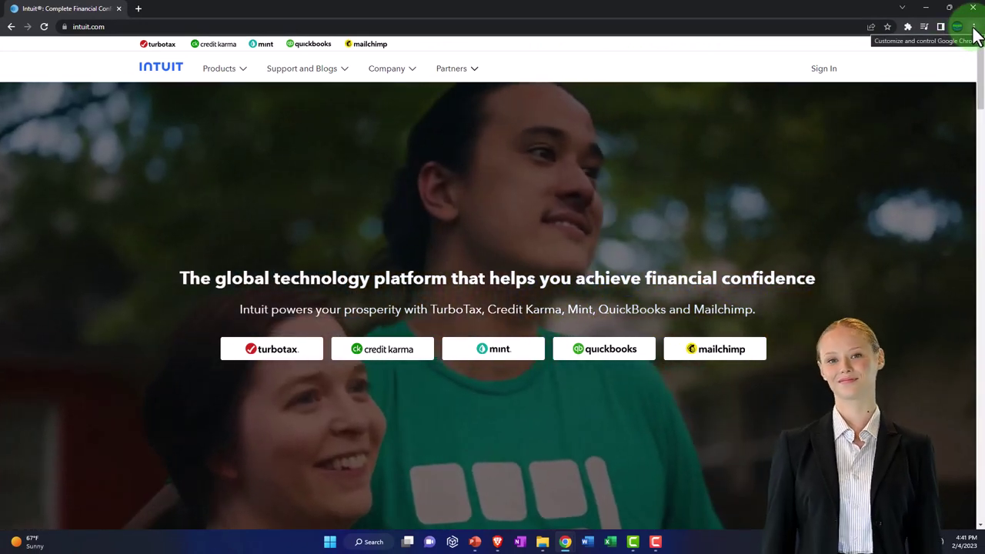
Open a new incognito window and search Google for 'Quickbooks Online Test Drive'.
click(973, 31)
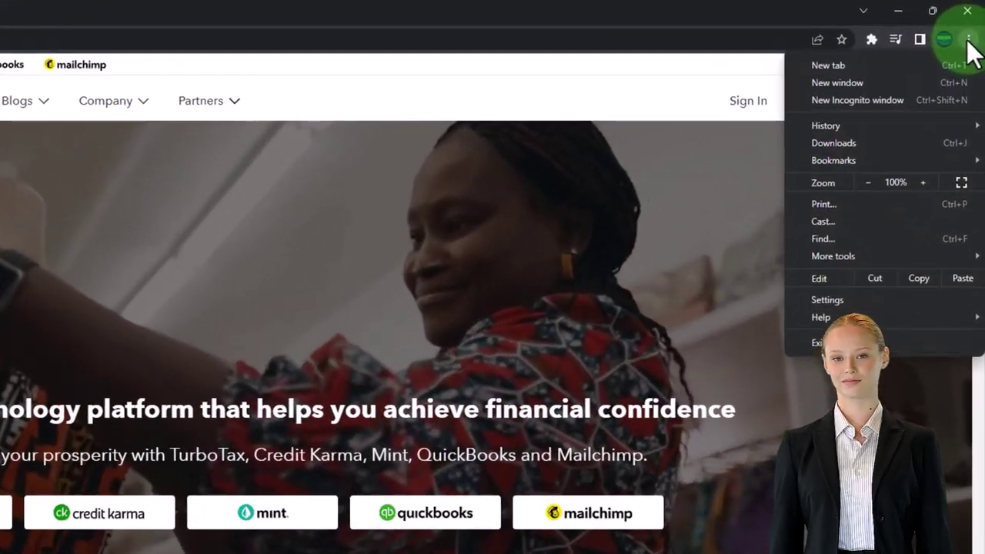
click(931, 69)
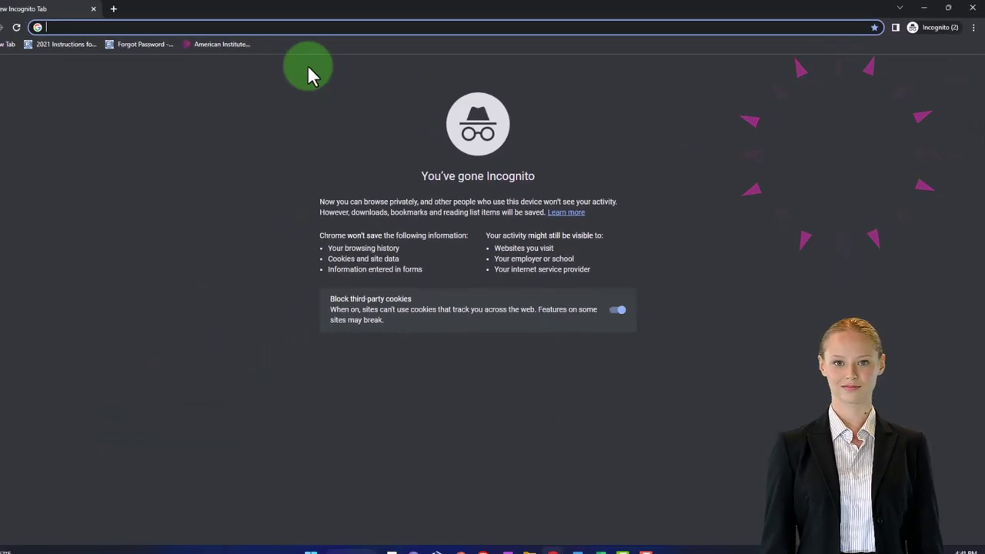
text(Quickb)
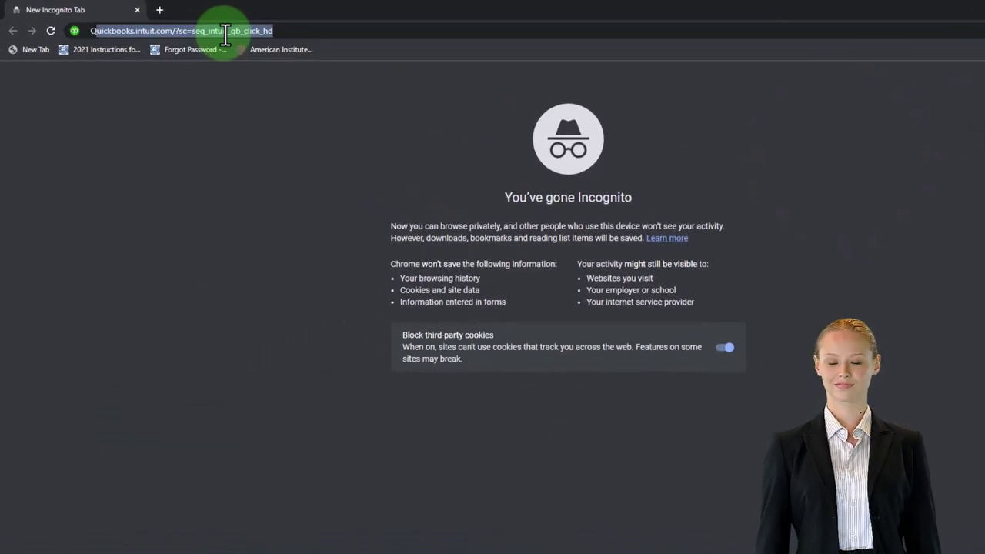
text(o)
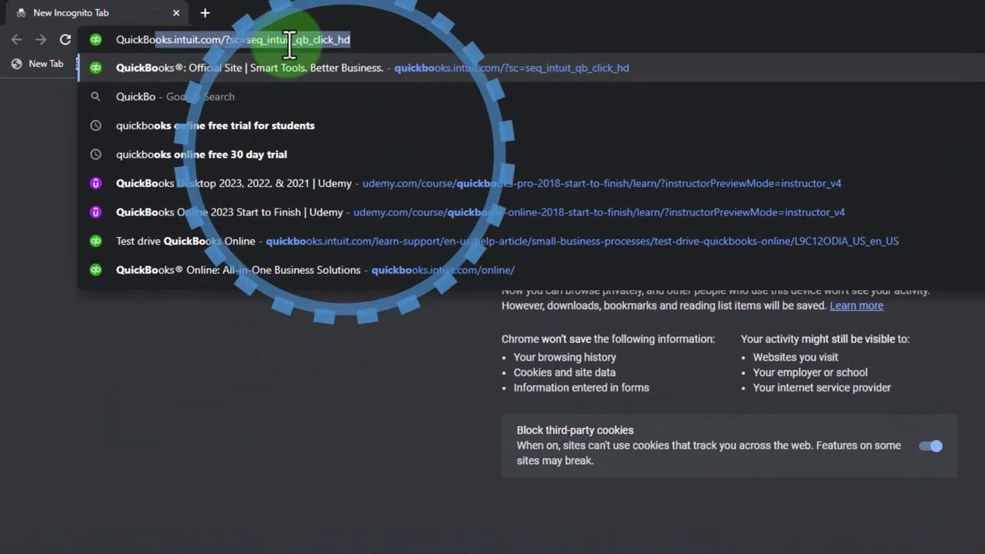
text(oks Online Tes)
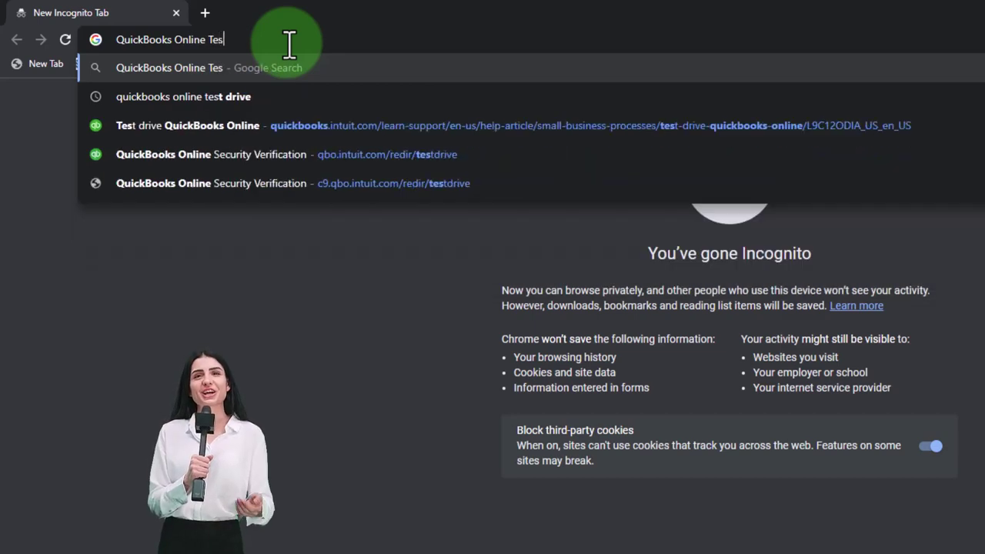
text(t Drive)
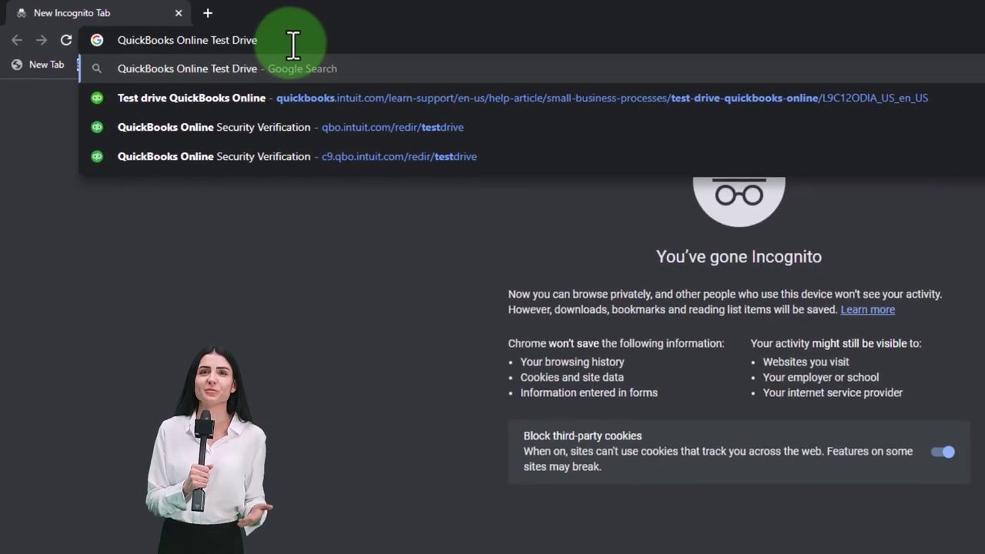
key(Return)
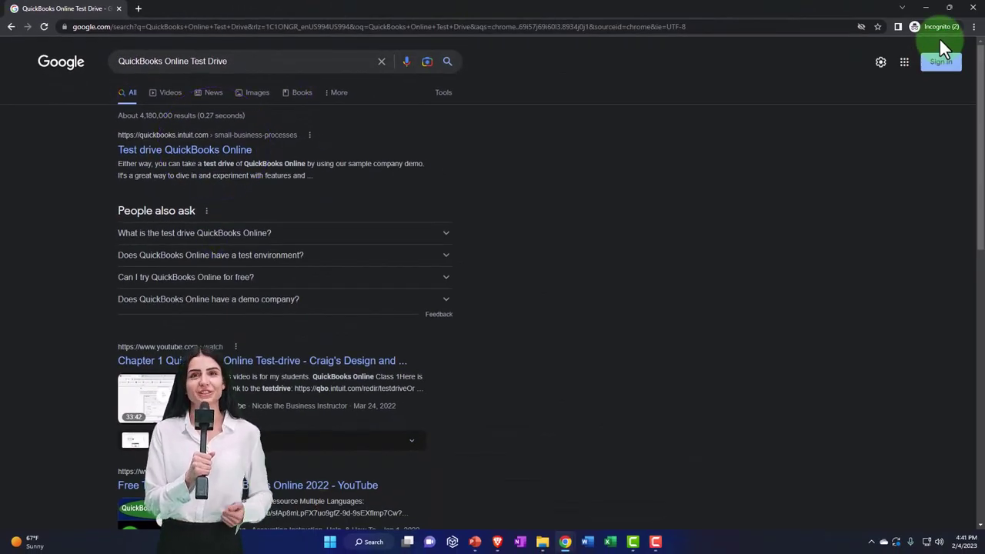
Open the 'Test drive QuickBooks Online' help article and follow its United States test drive link.
scroll(654, 287, down, 1)
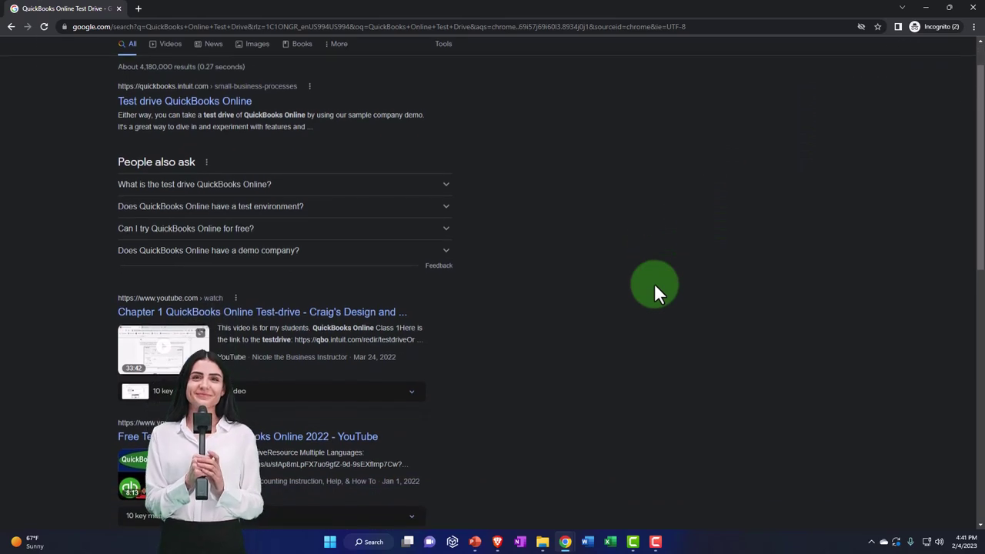
scroll(654, 283, up, 1)
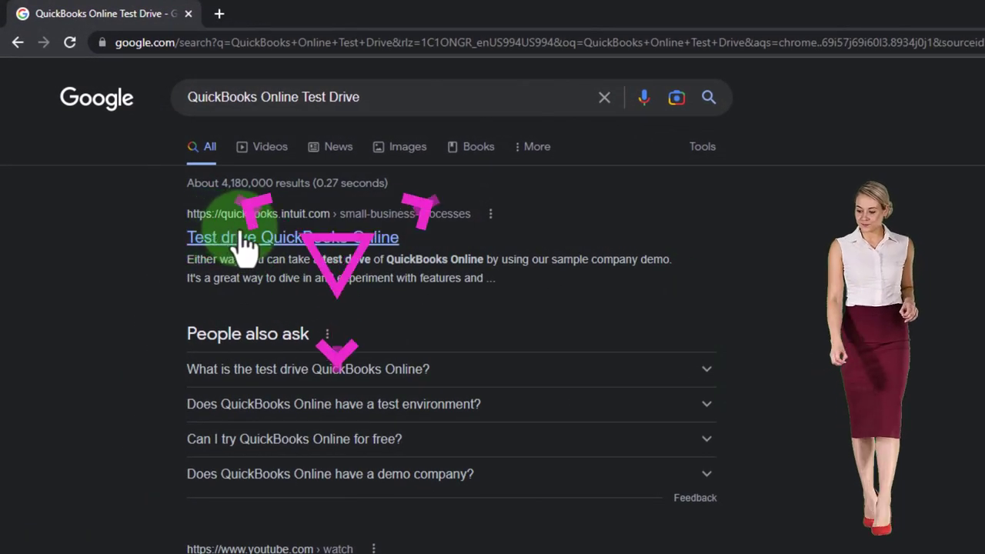
click(306, 240)
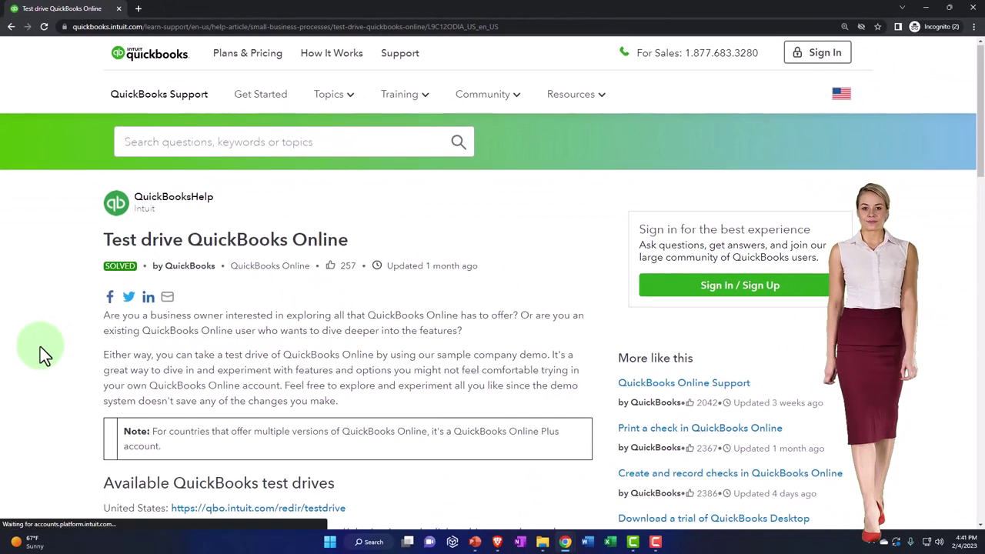
scroll(40, 347, down, 2)
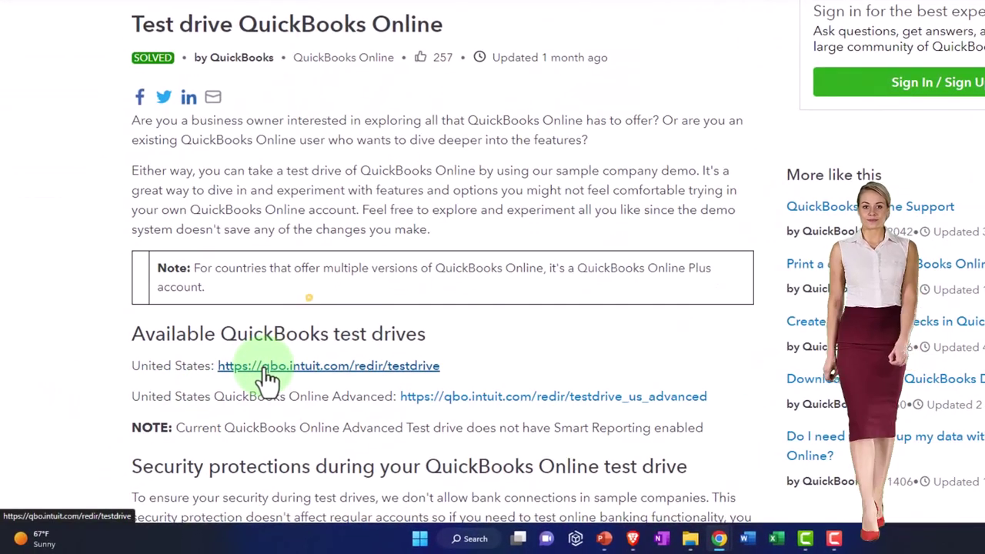
click(265, 368)
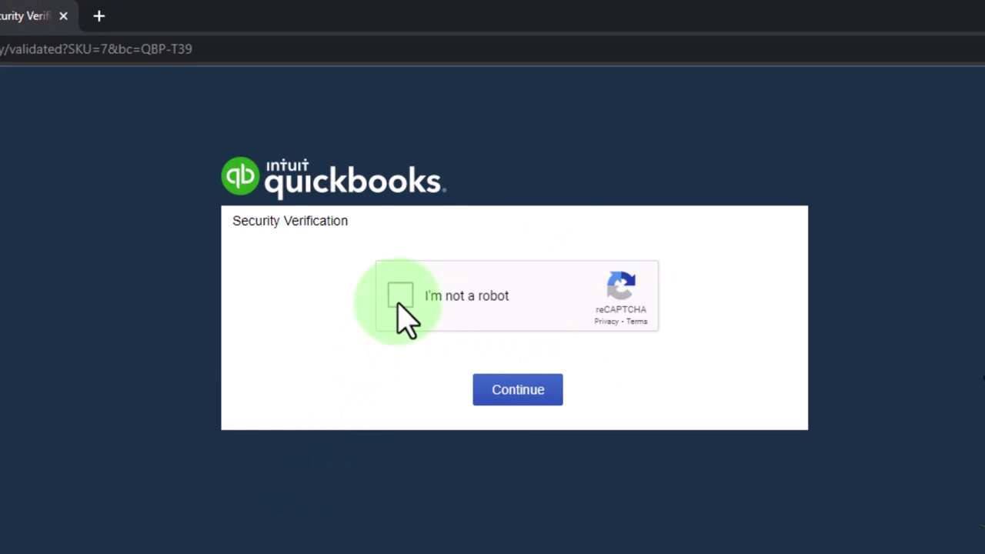
Pass the security check to load the sample company, then close the help article tab.
click(483, 388)
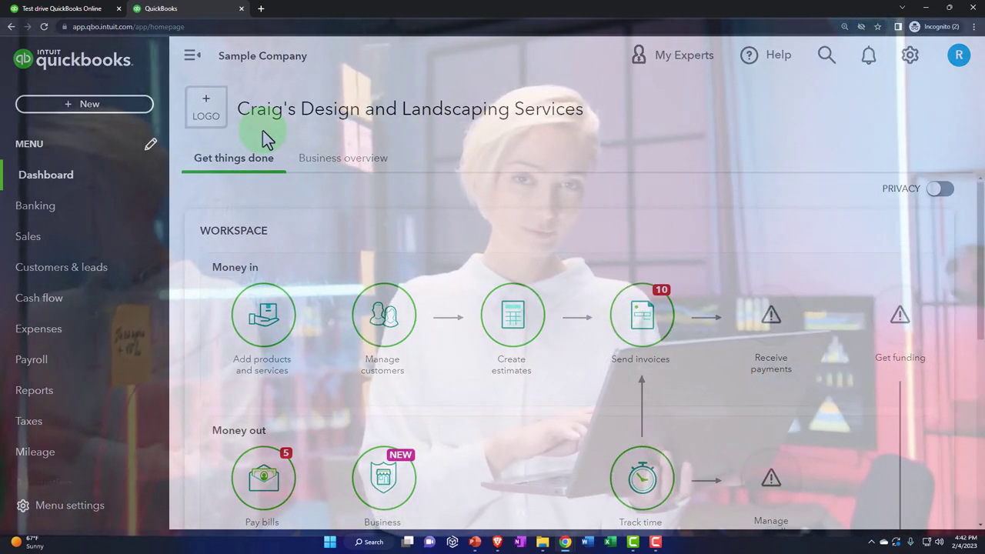
click(113, 10)
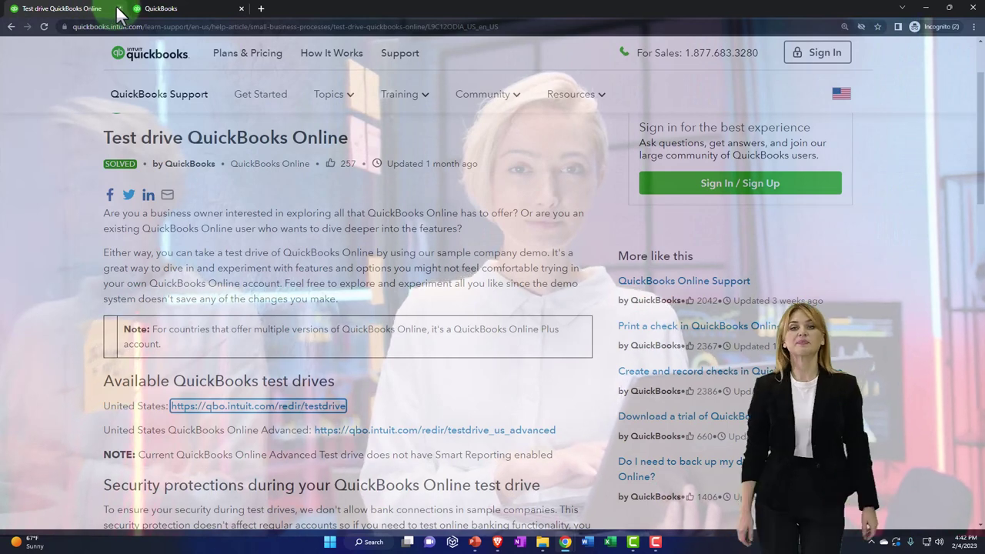
click(119, 9)
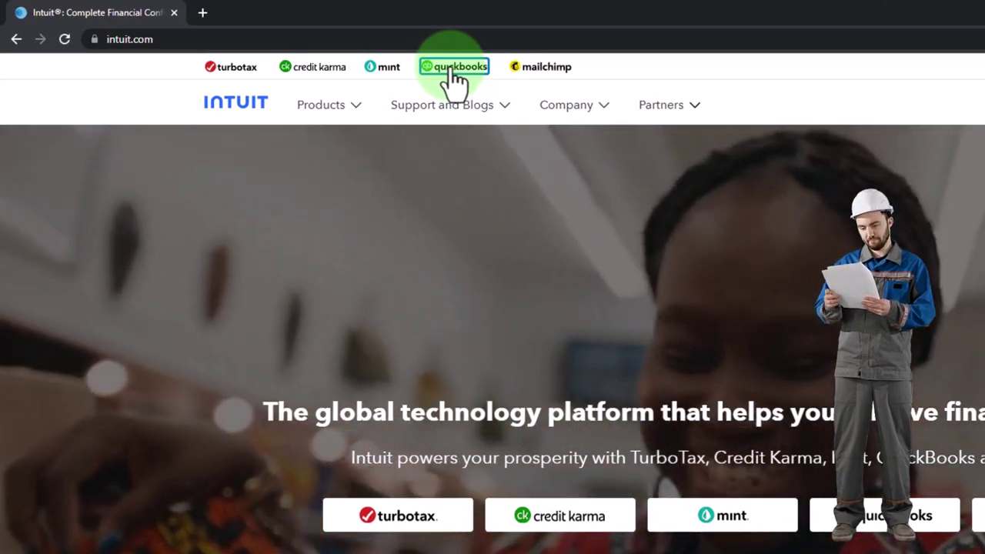
Go from the Intuit homepage to the QuickBooks site and scroll down to the footer product links.
click(454, 66)
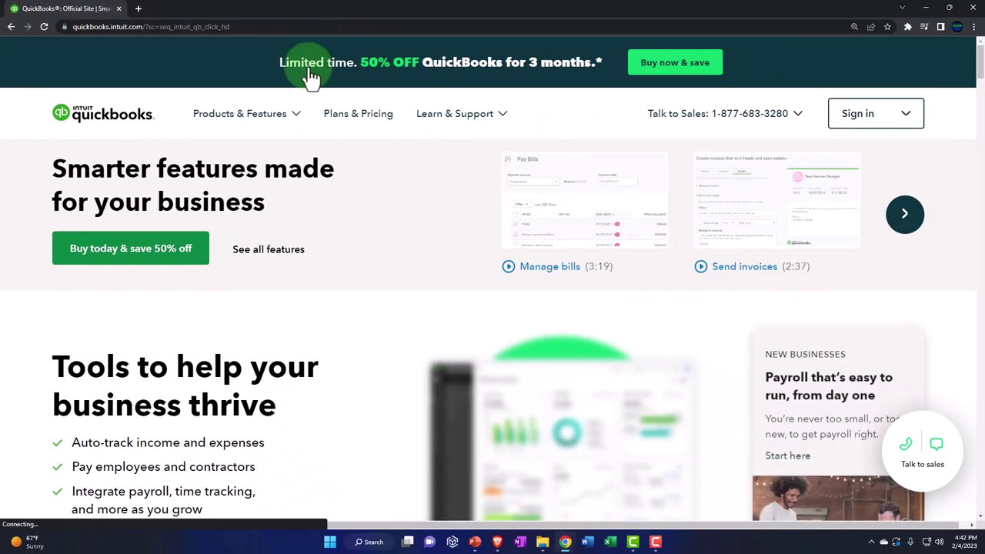
scroll(315, 242, down, 6)
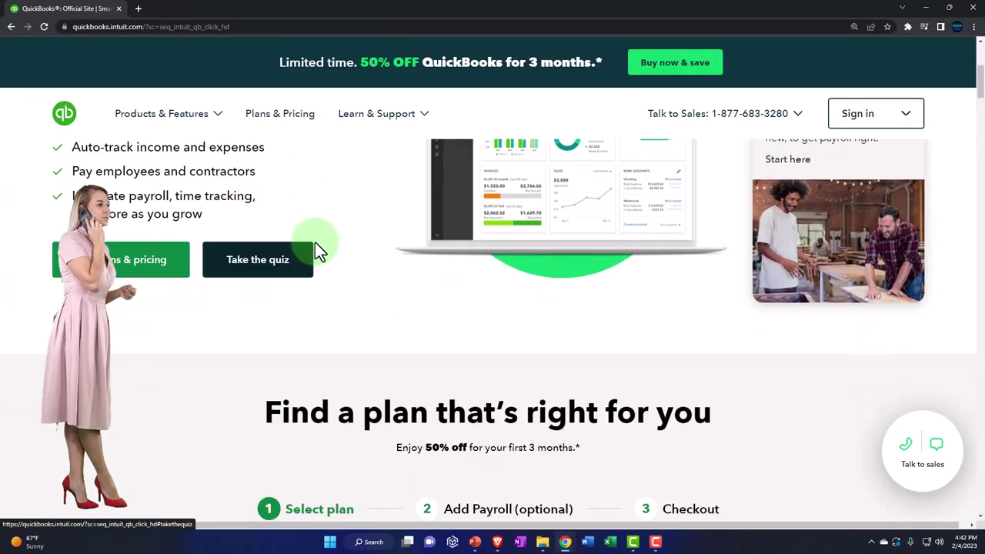
scroll(315, 242, down, 3)
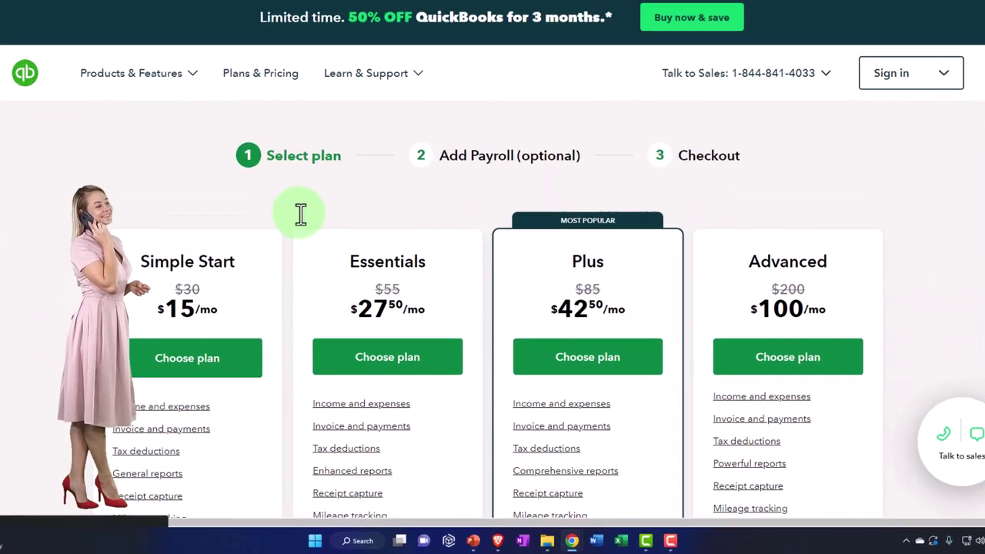
scroll(285, 185, down, 10)
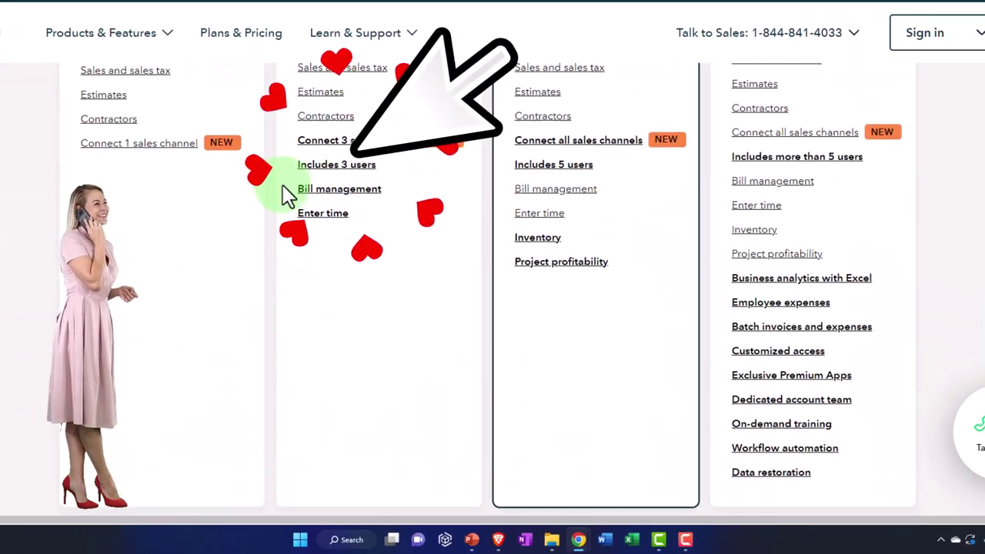
scroll(283, 185, down, 15)
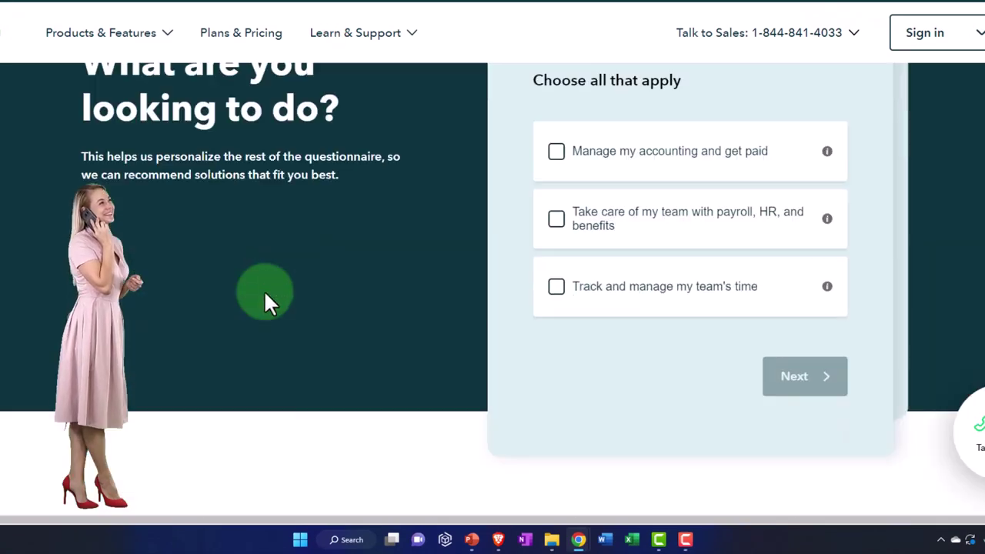
scroll(265, 302, down, 15)
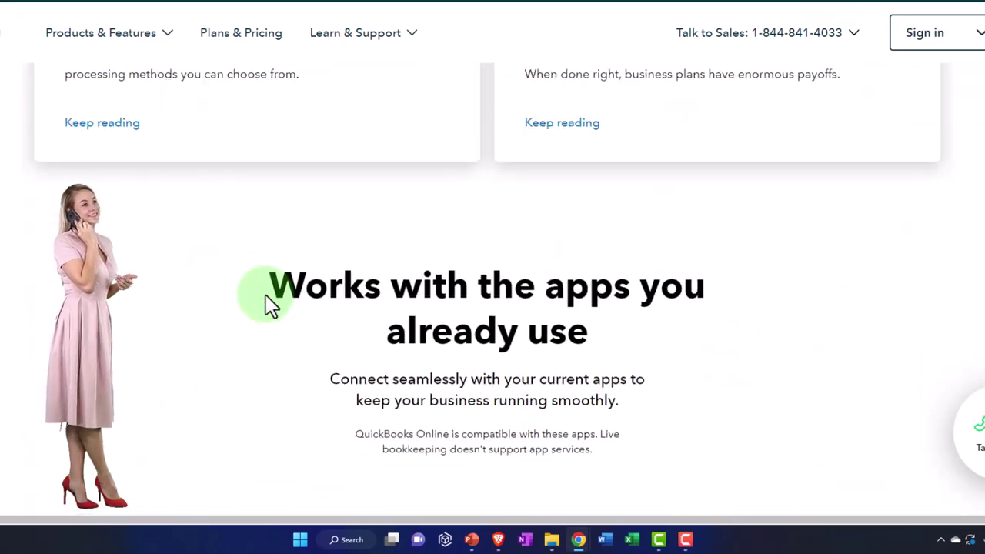
scroll(266, 294, down, 12)
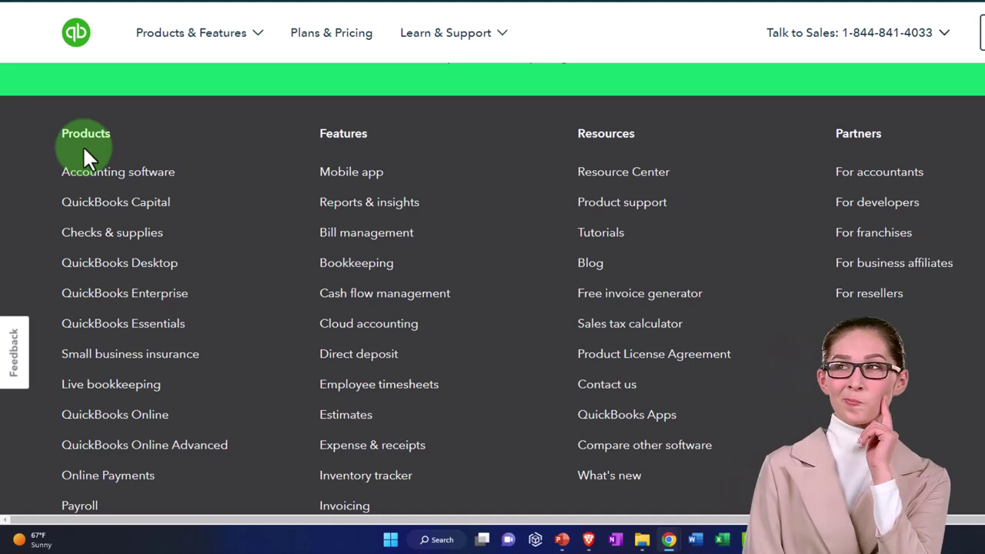
scroll(83, 145, down, 2)
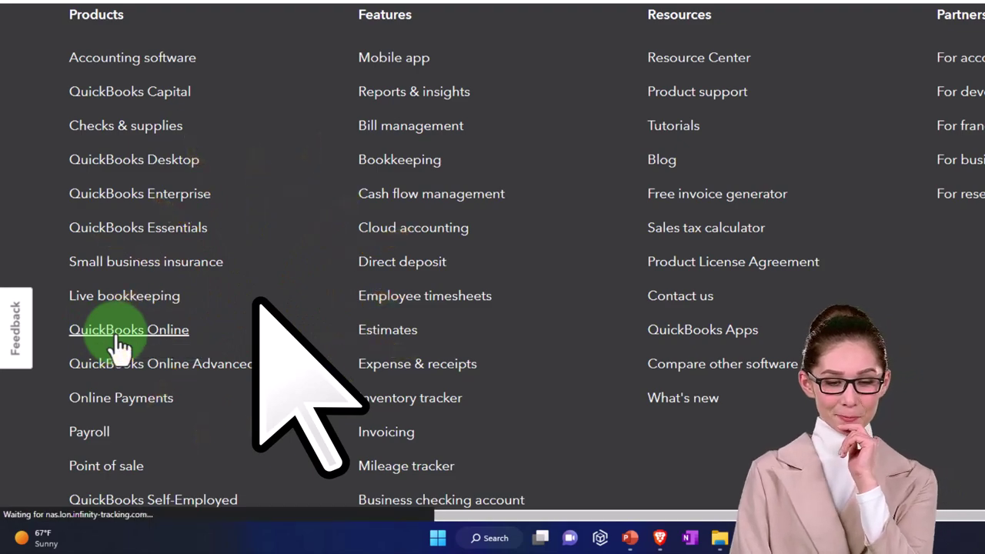
Open the QuickBooks Online product page and reach the Simple Start, Essentials, Plus and Advanced plan cards.
click(117, 339)
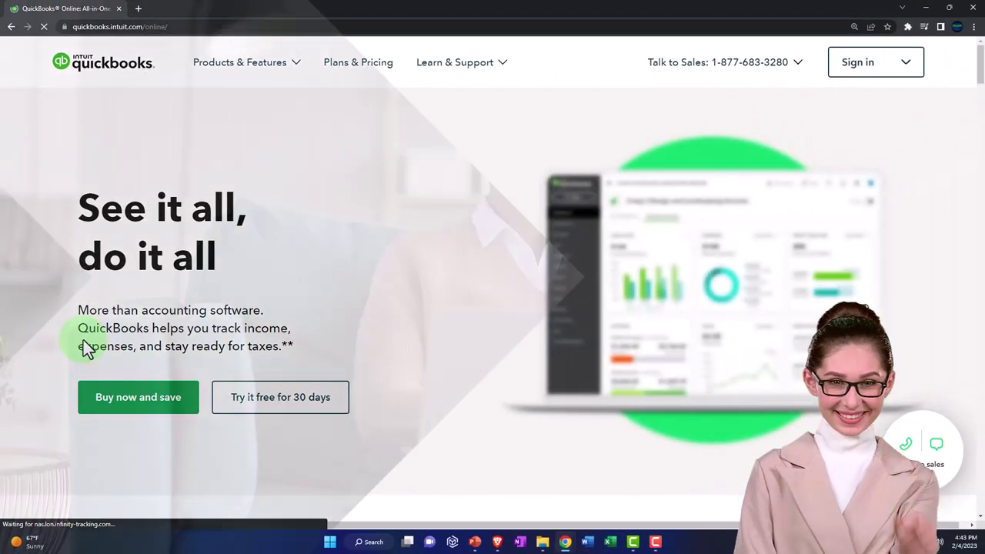
scroll(81, 341, down, 2)
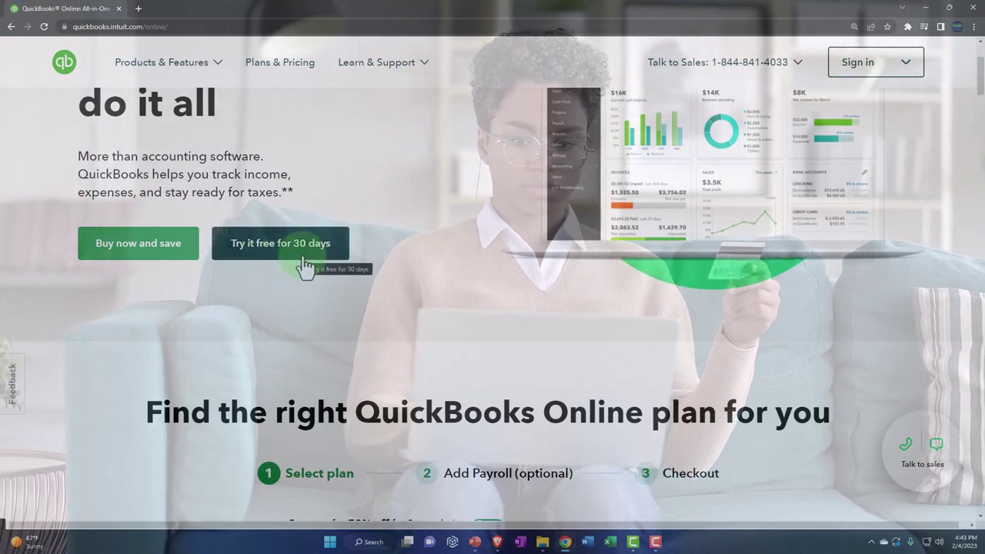
scroll(303, 260, up, 1)
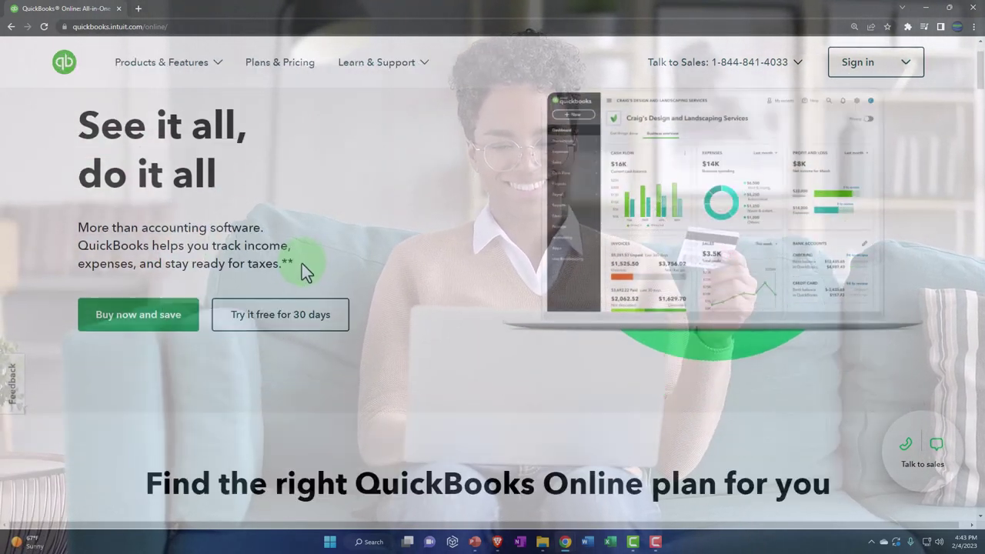
scroll(301, 266, down, 4)
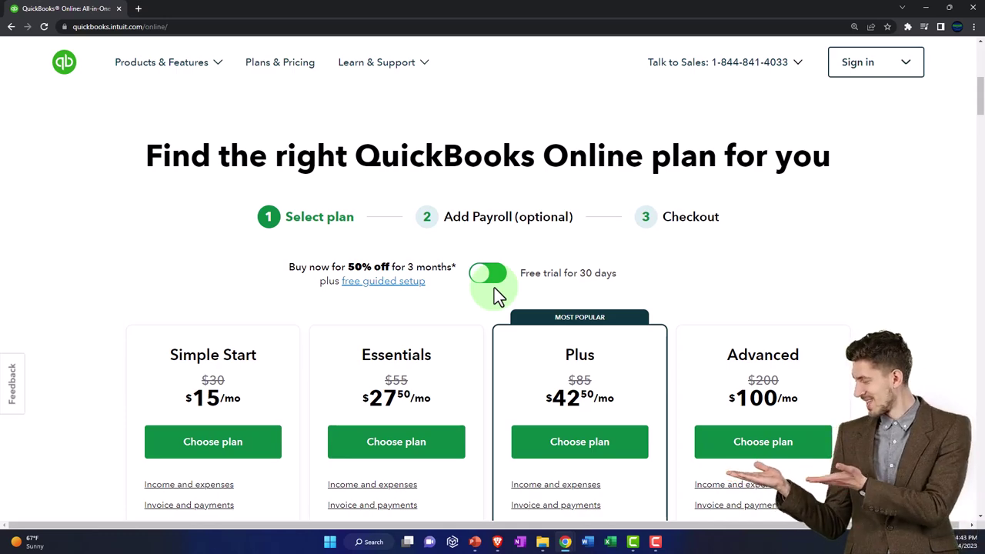
click(491, 279)
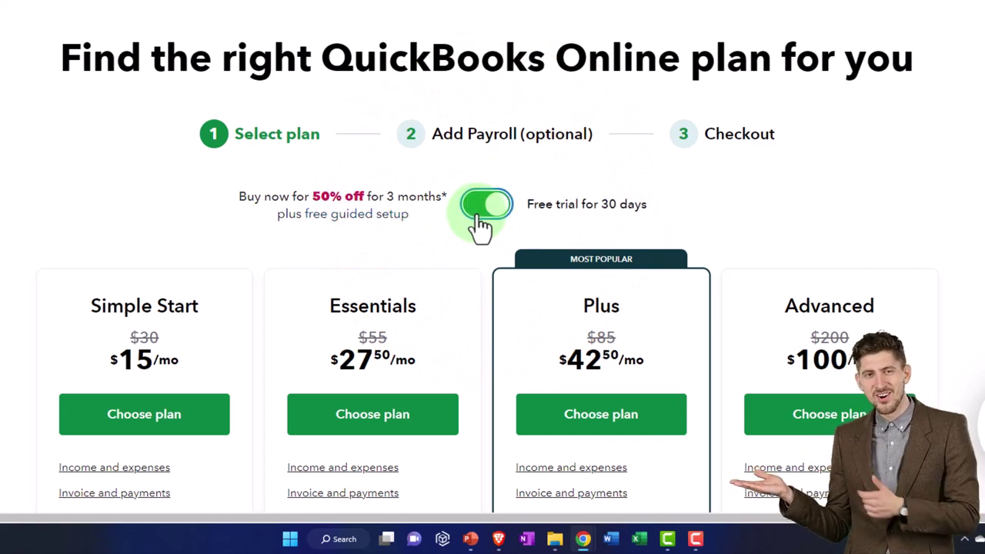
click(481, 223)
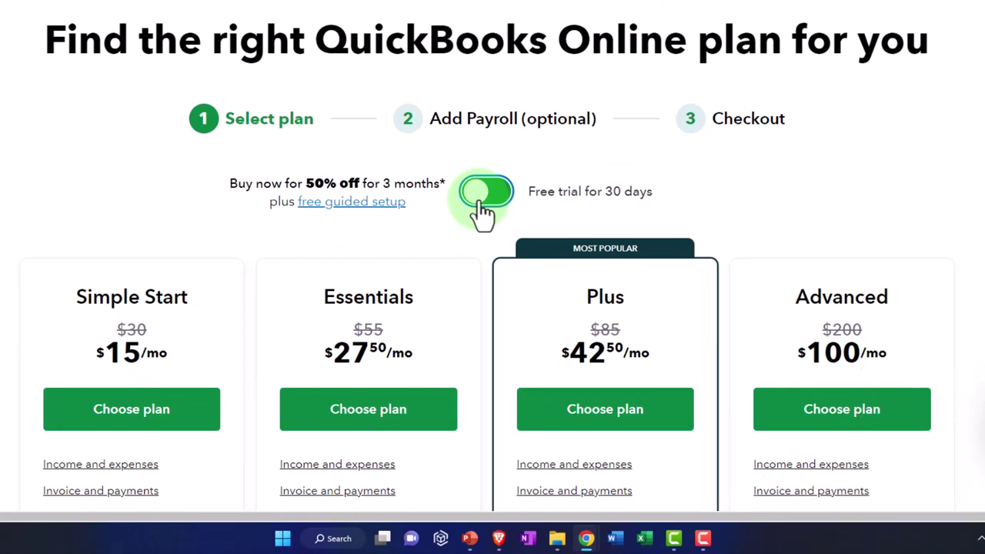
Turn on the 'Free trial for 30 days' option on the plan cards.
scroll(482, 210, down, 1)
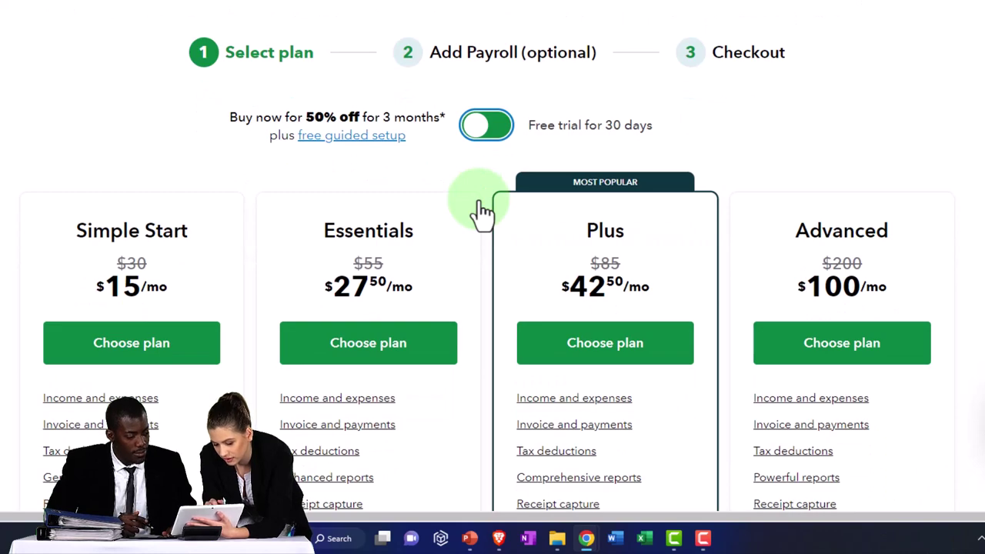
click(486, 127)
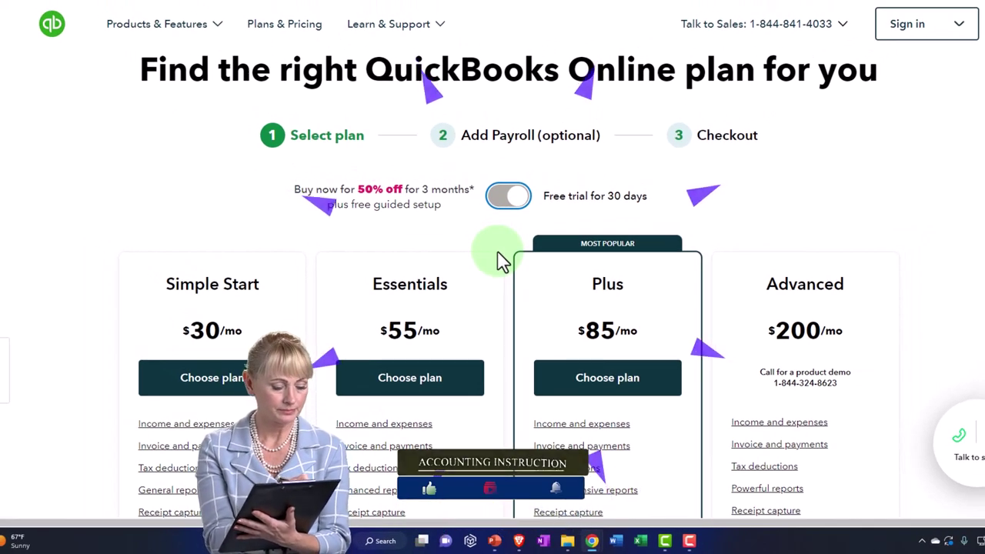
scroll(499, 262, down, 1)
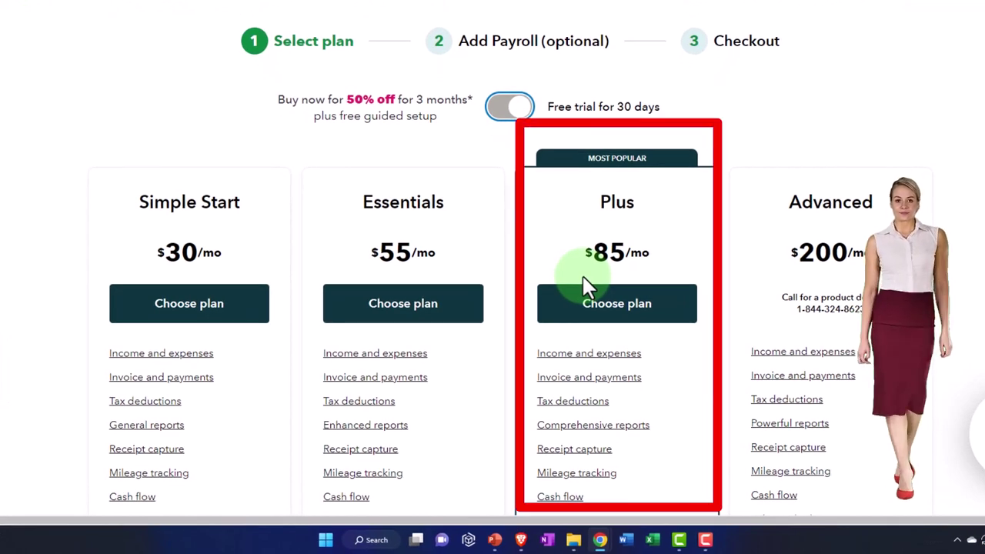
click(517, 116)
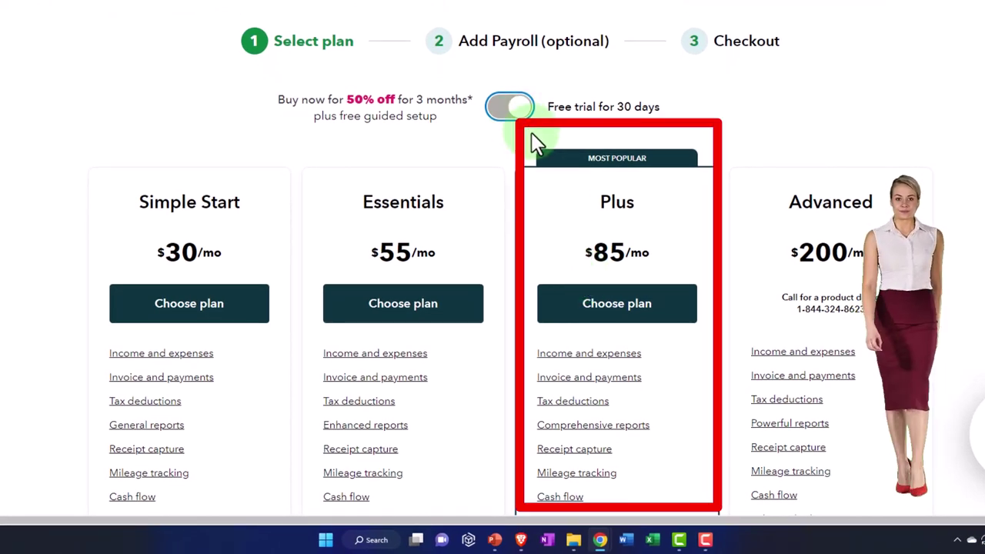
Compare the feature lists of the $30, $55, $85 and $200 plans.
scroll(537, 142, down, 1)
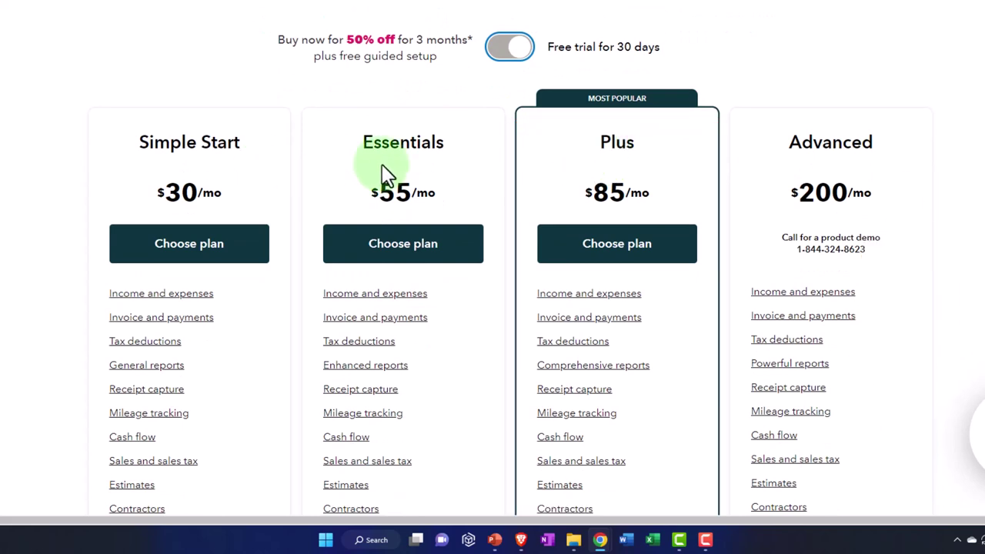
scroll(385, 176, down, 2)
scroll(387, 334, down, 2)
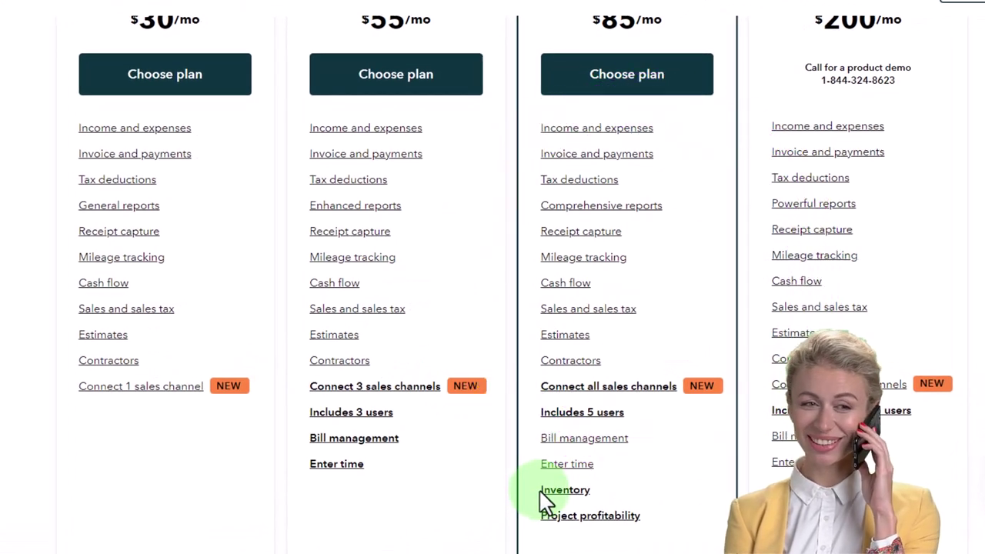
scroll(541, 501, up, 3)
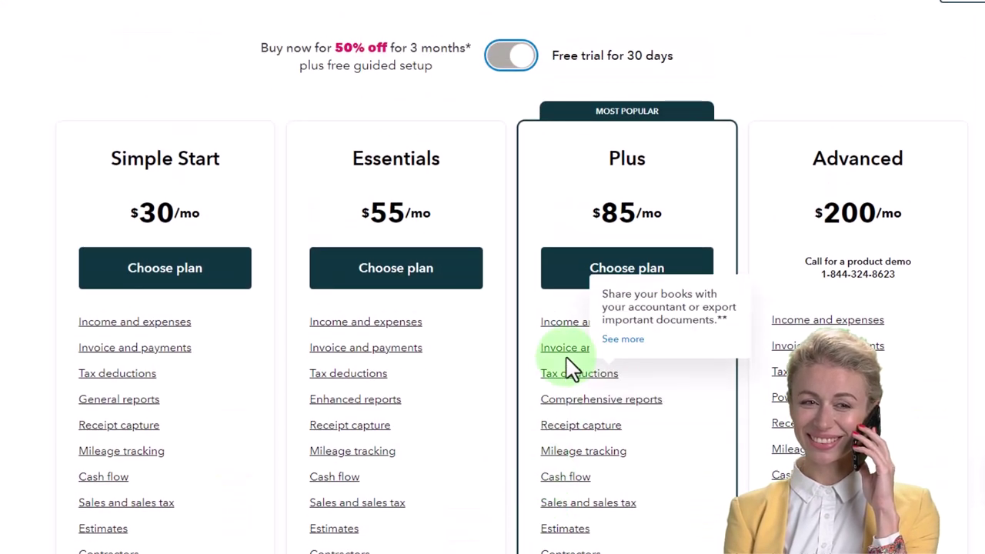
mouse_move(550, 354)
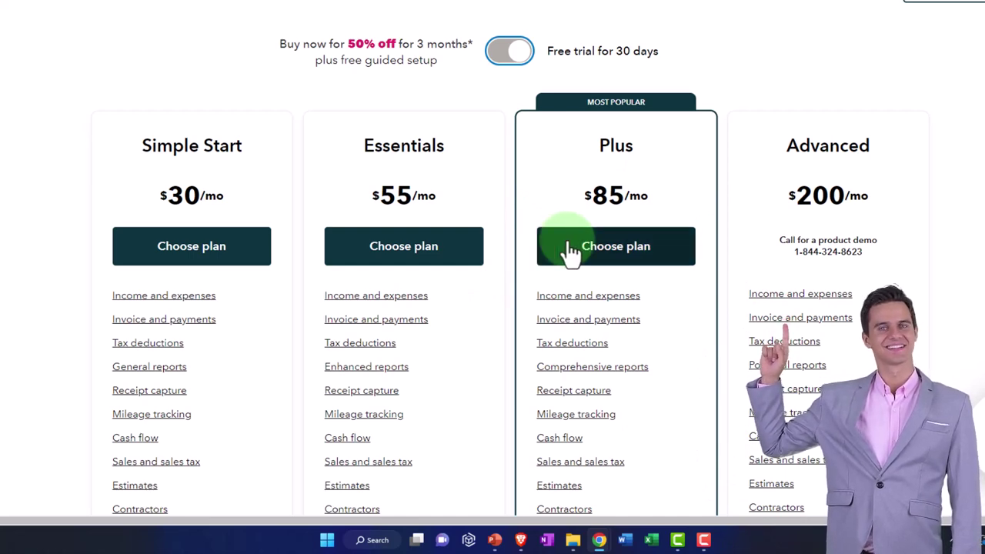
scroll(569, 251, down, 3)
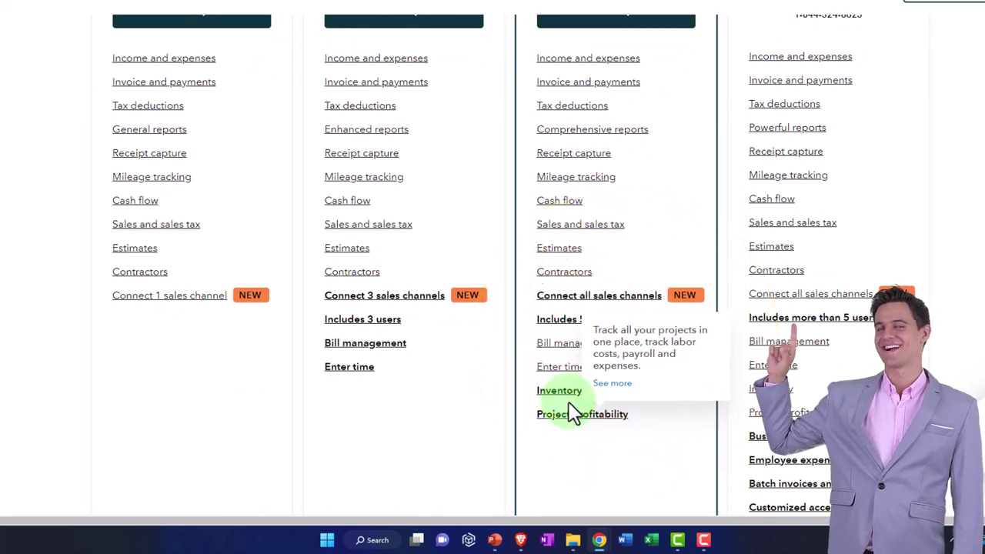
scroll(569, 402, up, 3)
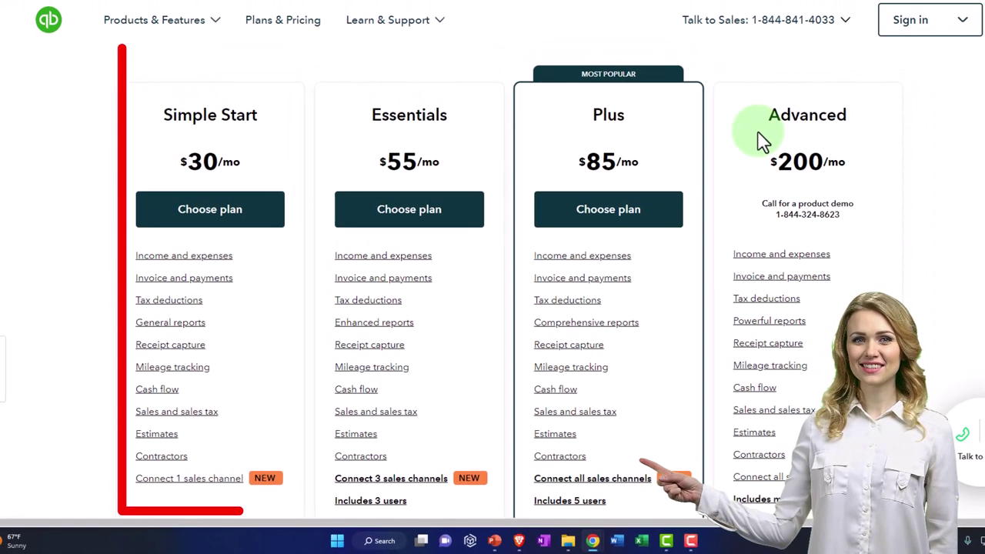
Choose the Plus plan and continue without payroll.
click(616, 216)
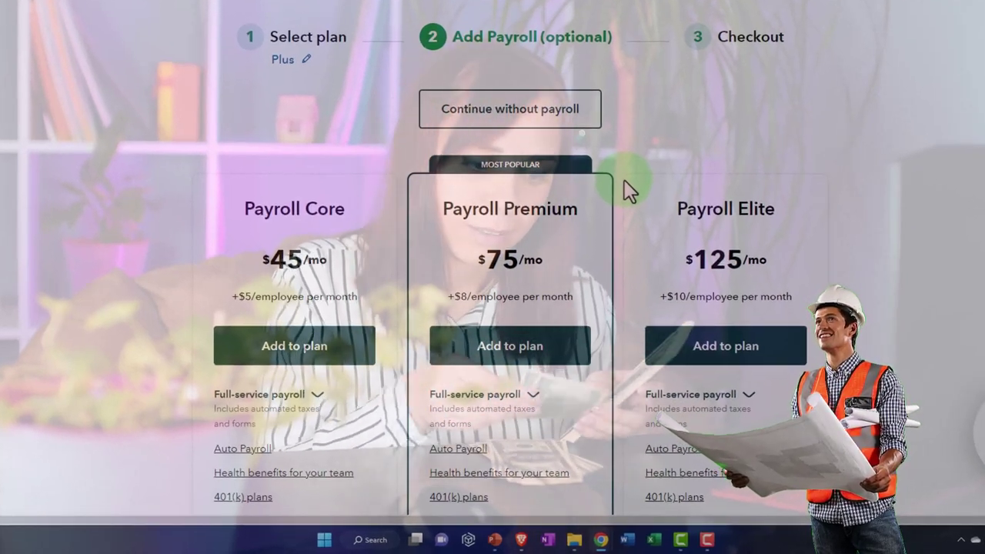
scroll(624, 179, up, 1)
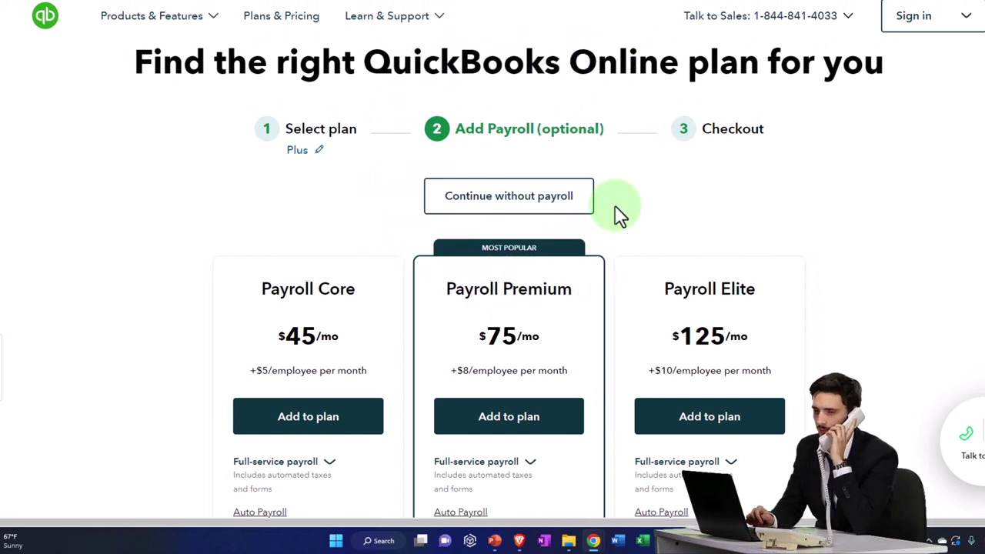
click(496, 206)
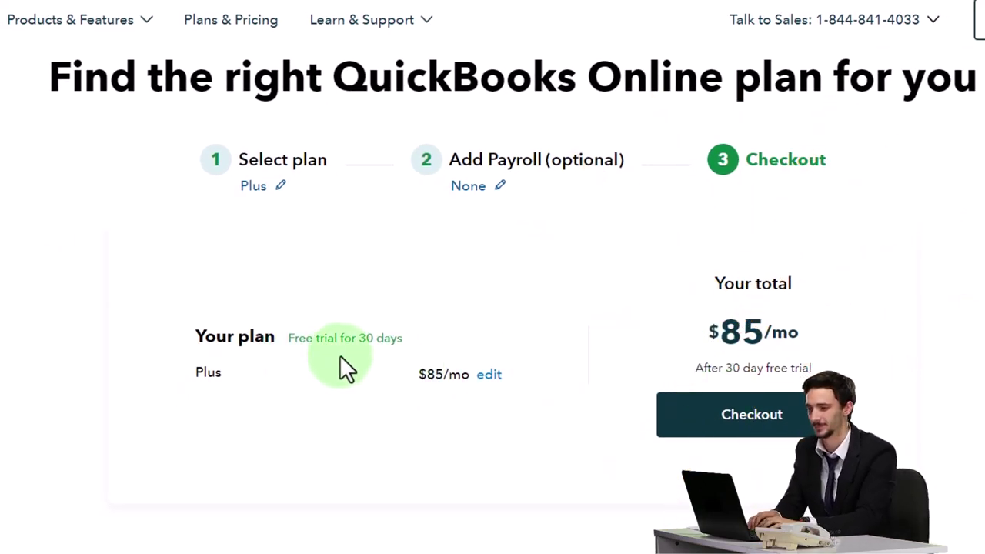
Check out the QuickBooks Online Plus trial to reach the billing info page.
click(741, 426)
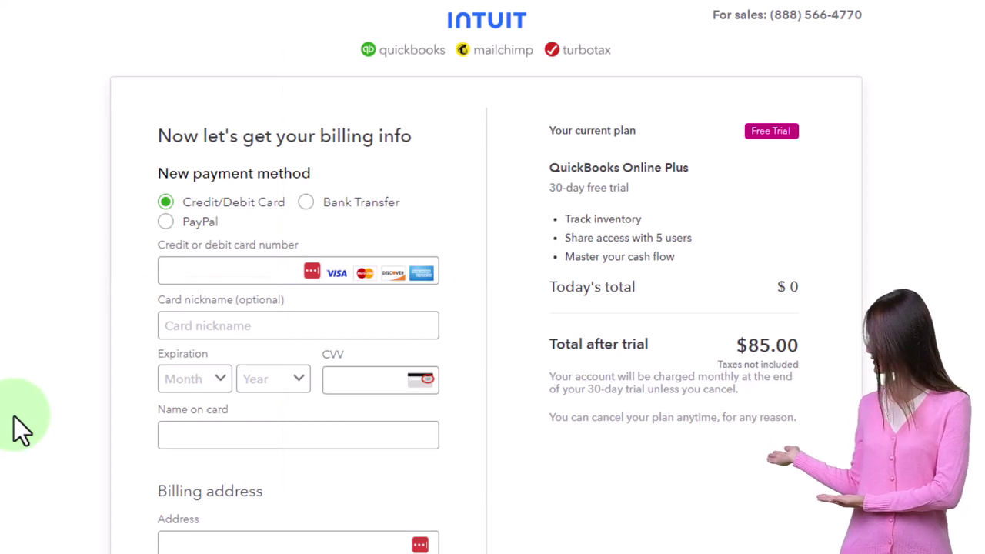
Enter the company's street address and ZIP code 90210.
scroll(14, 416, down, 1)
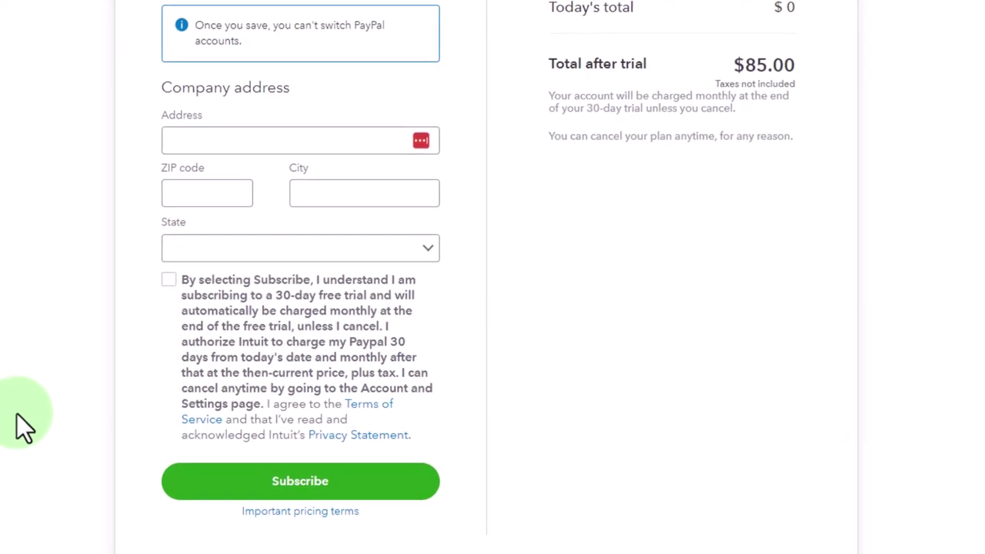
click(204, 143)
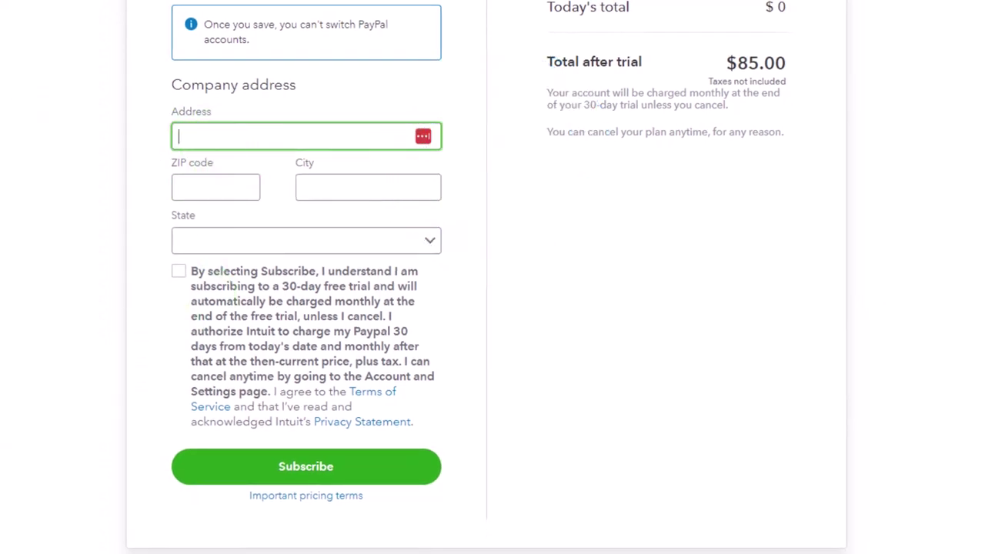
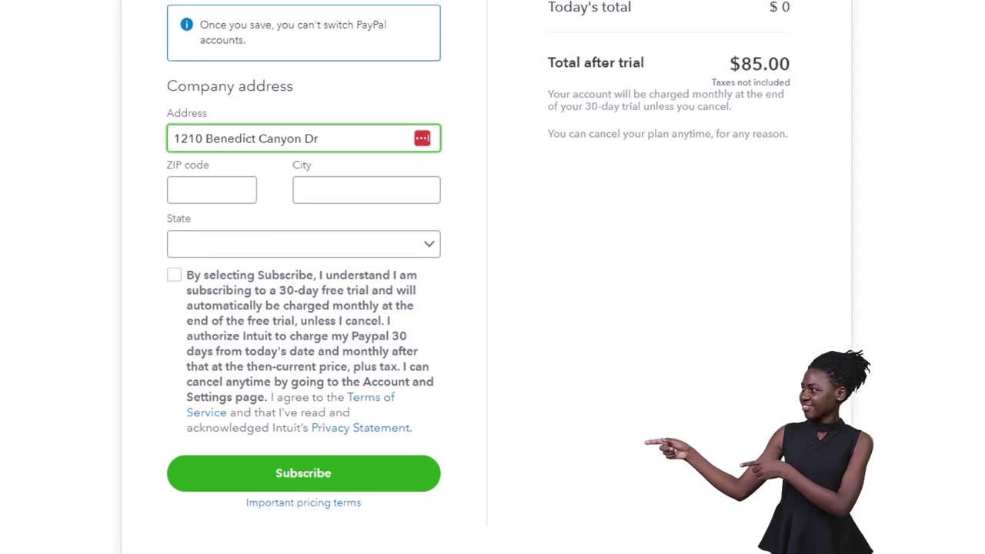
click(216, 187)
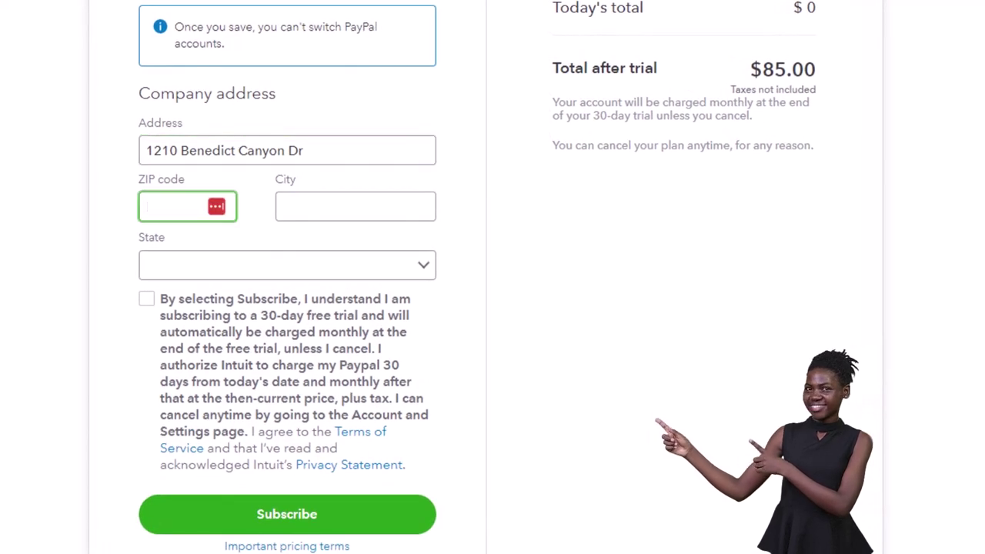
text(90)
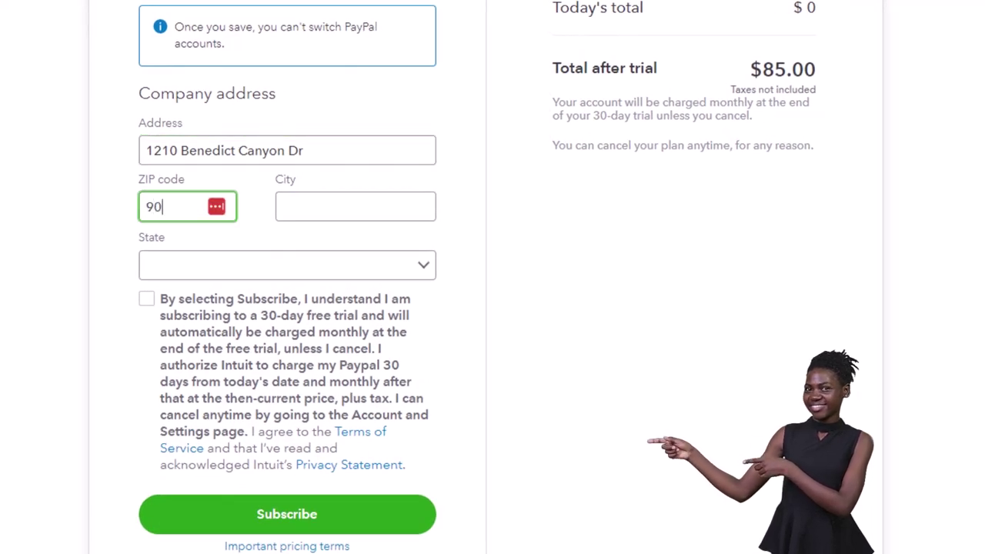
text(210)
key(Tab)
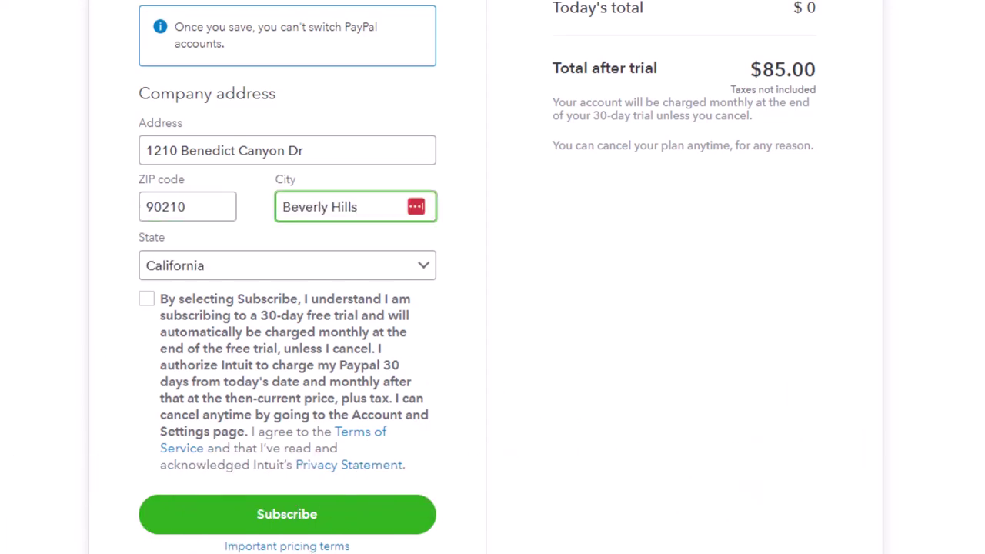
Set the city to Beverly Hills, keep California as state, accept the terms and subscribe.
text(Beverly)
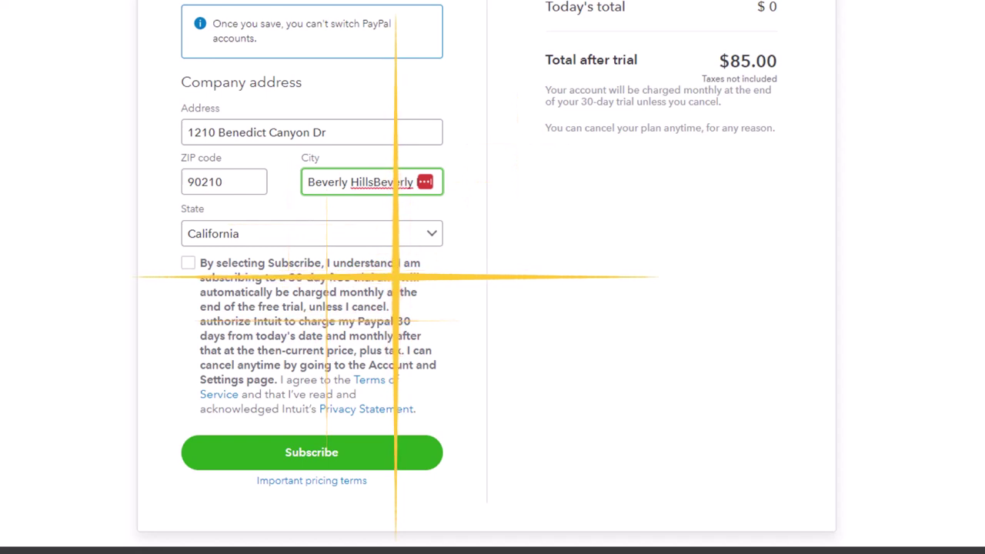
drag(318, 182, 739, 182)
key(BackSpace)
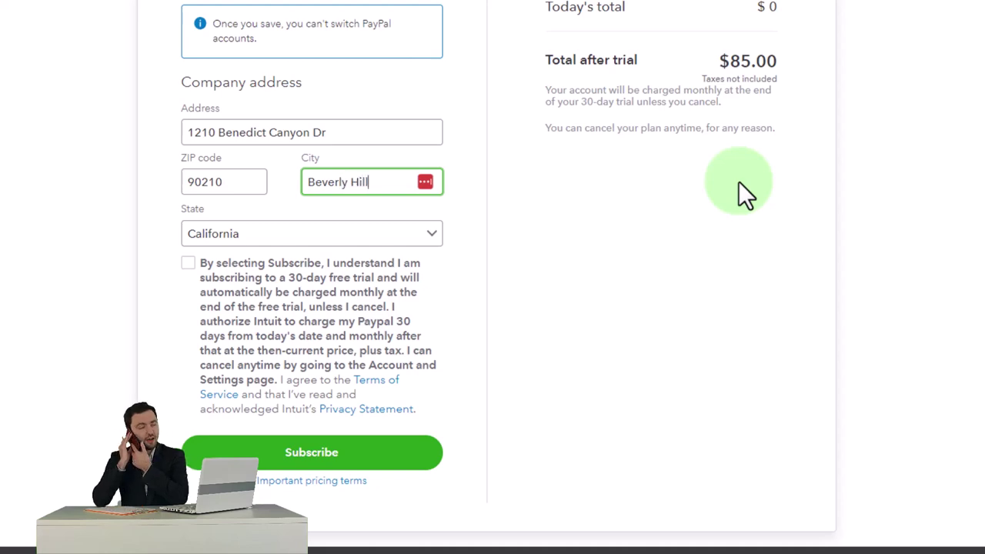
text(everly Hills)
key(Tab)
key(Return)
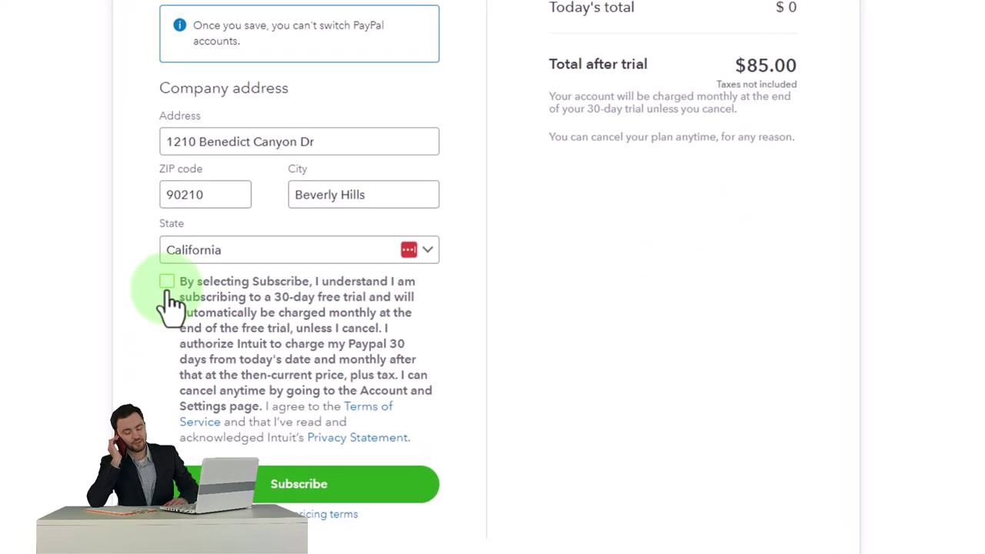
click(167, 281)
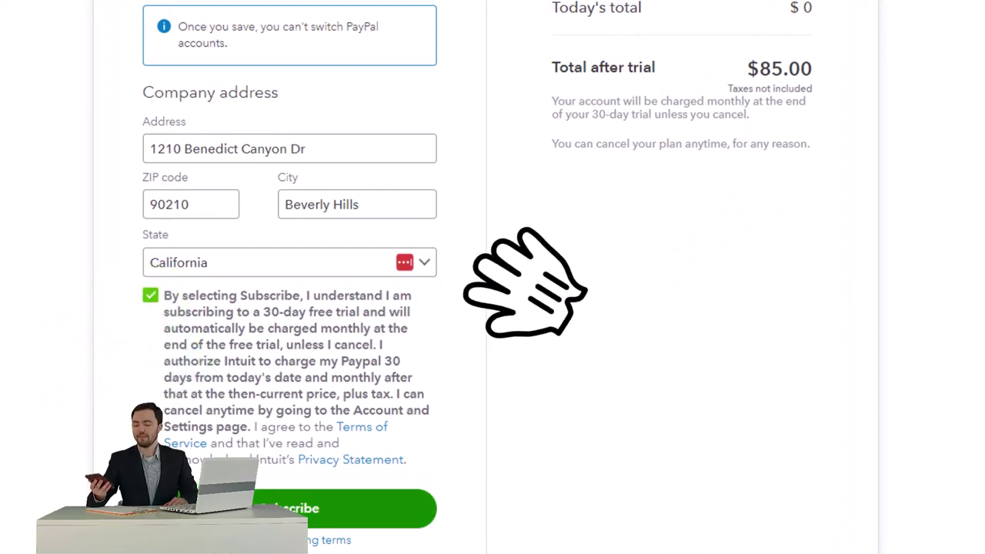
click(230, 455)
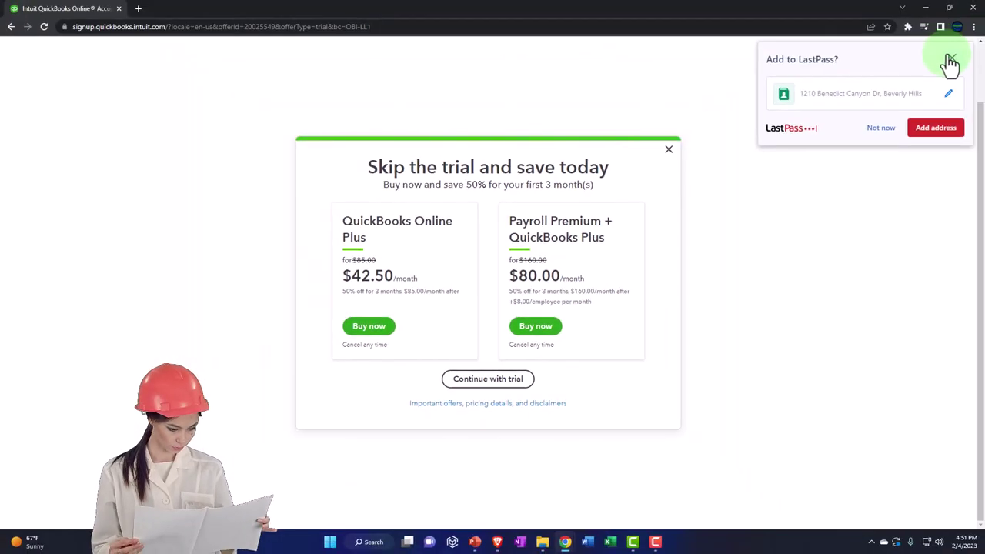
Decline the $42.50/month buy-now offer and continue with the free trial.
click(477, 389)
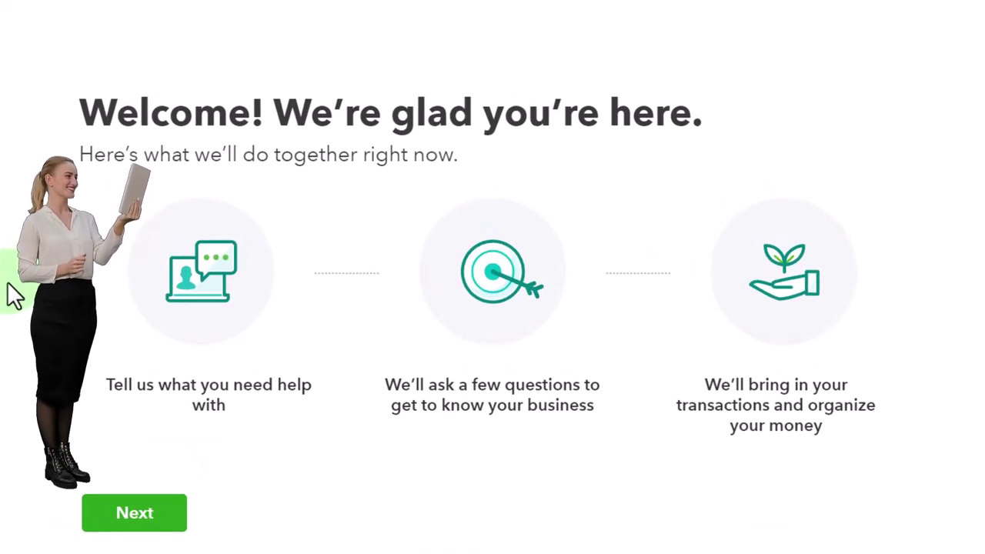
Start the guided setup and enter 'Bank Feeds Practice File' as the business name.
click(112, 511)
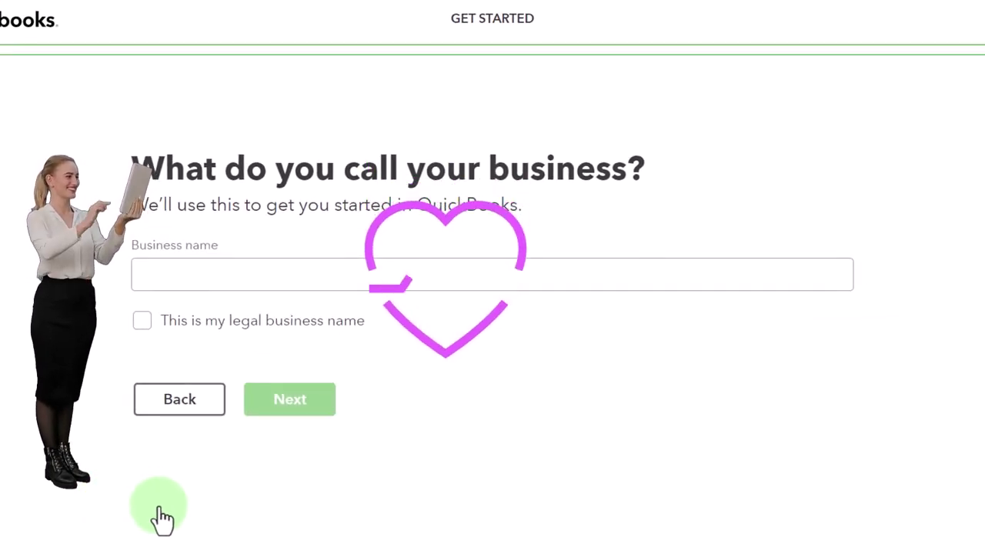
click(168, 277)
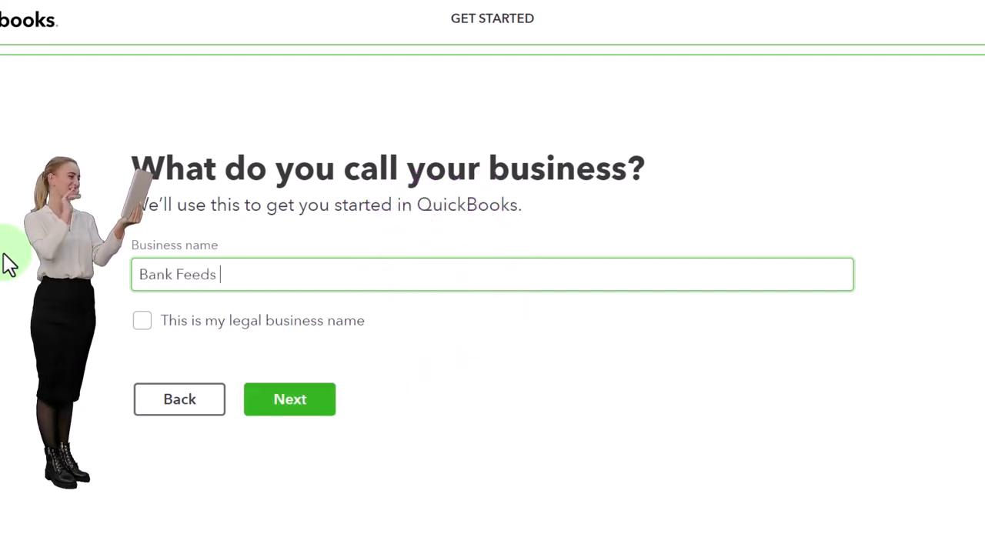
text(tice Fil)
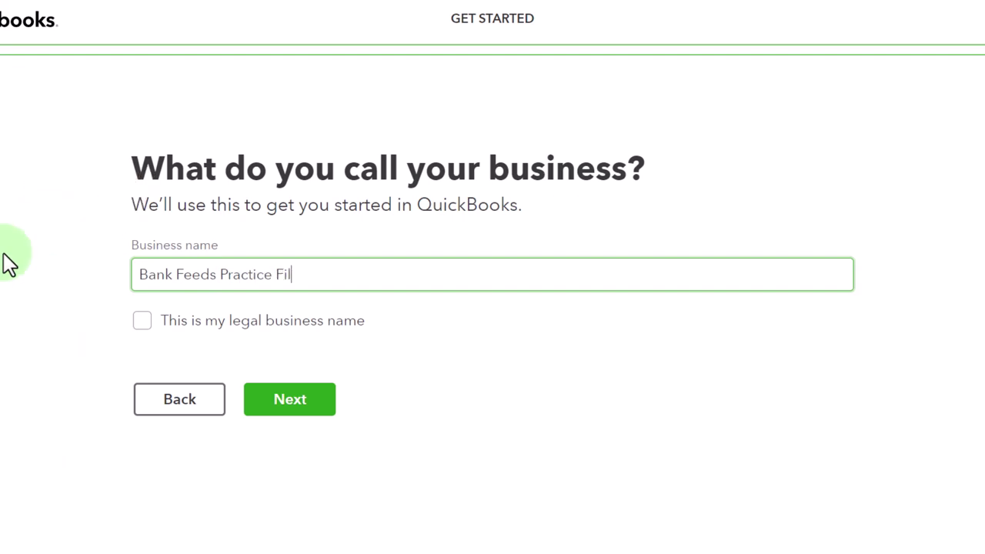
text(e)
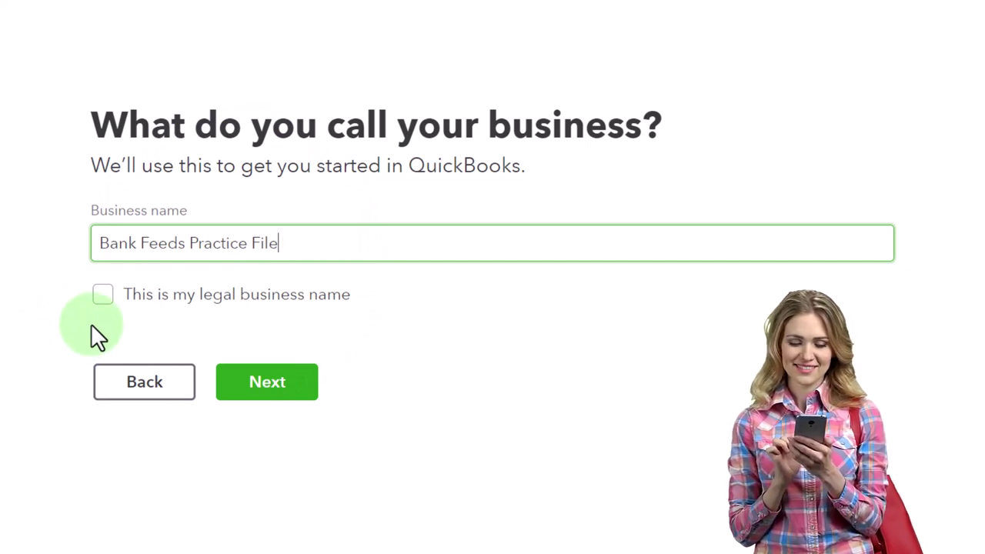
click(271, 389)
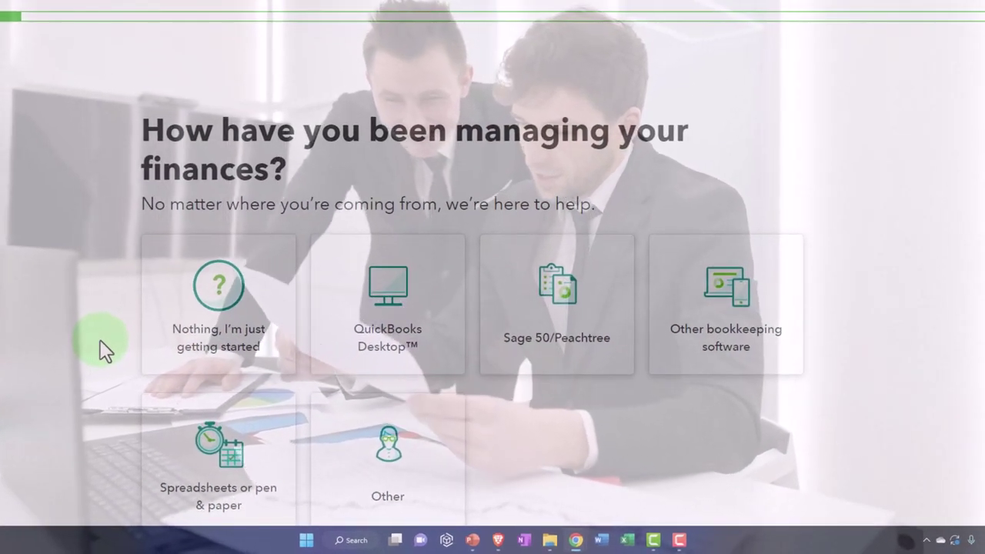
Answer 'Nothing, I'm just getting started' for prior bookkeeping, after trying QuickBooks Desktop and Other.
scroll(102, 348, down, 1)
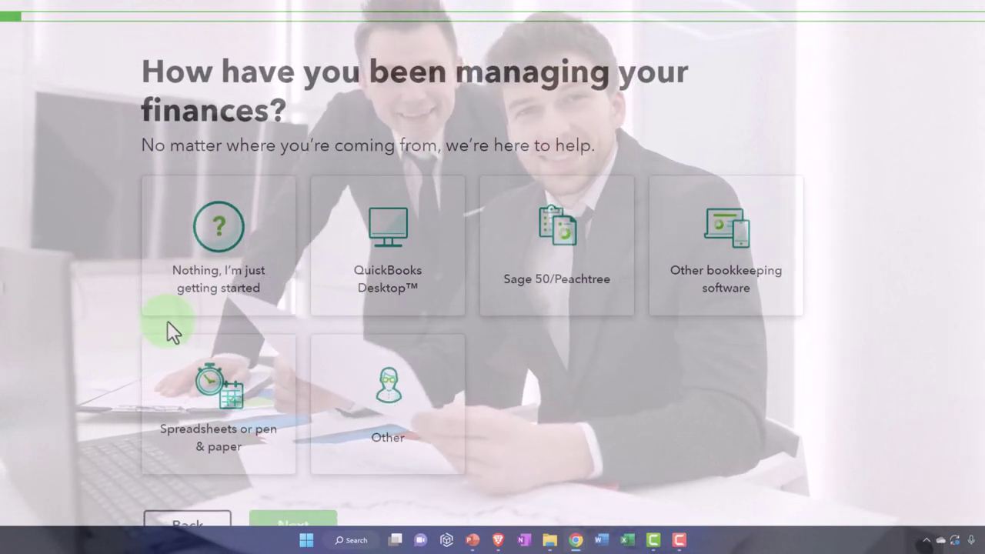
click(384, 289)
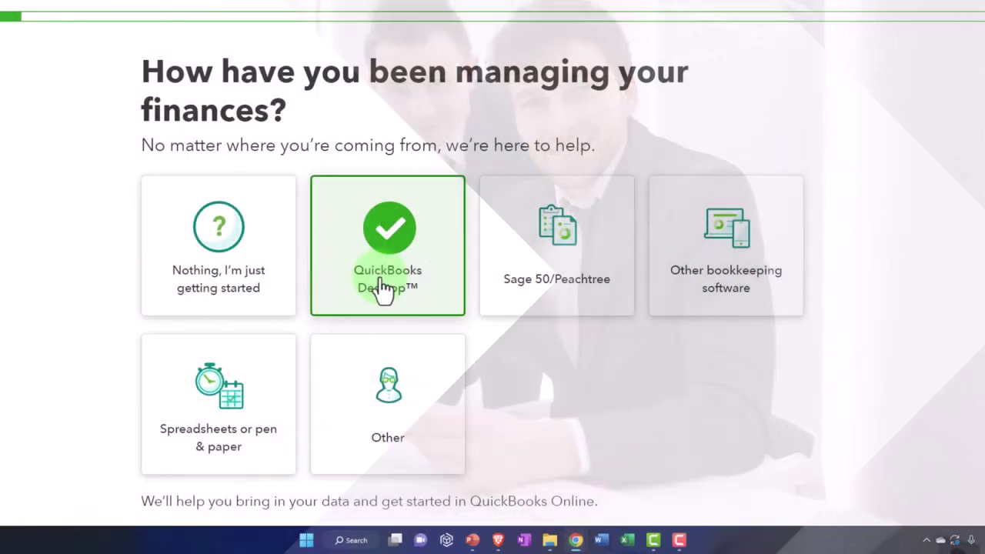
click(383, 289)
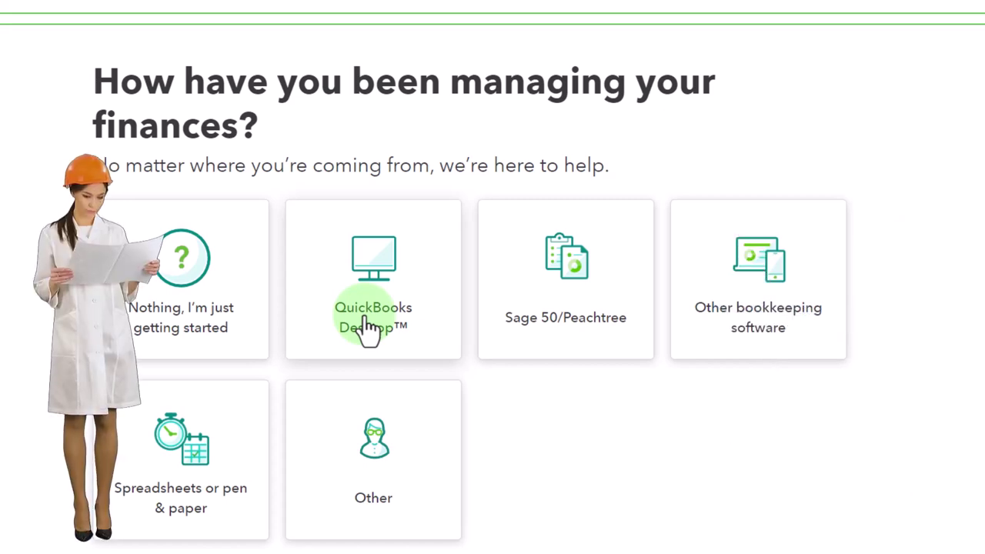
click(367, 320)
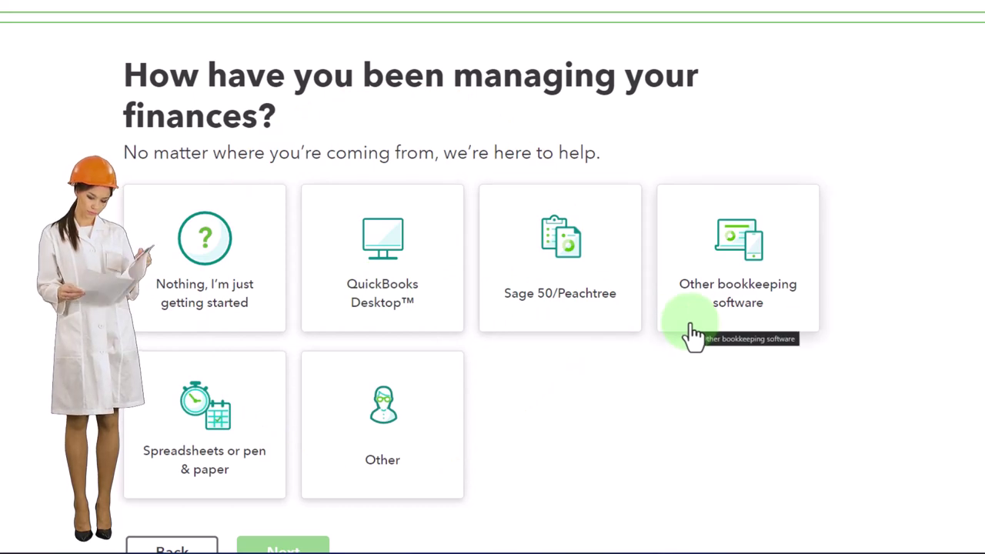
scroll(325, 433, down, 1)
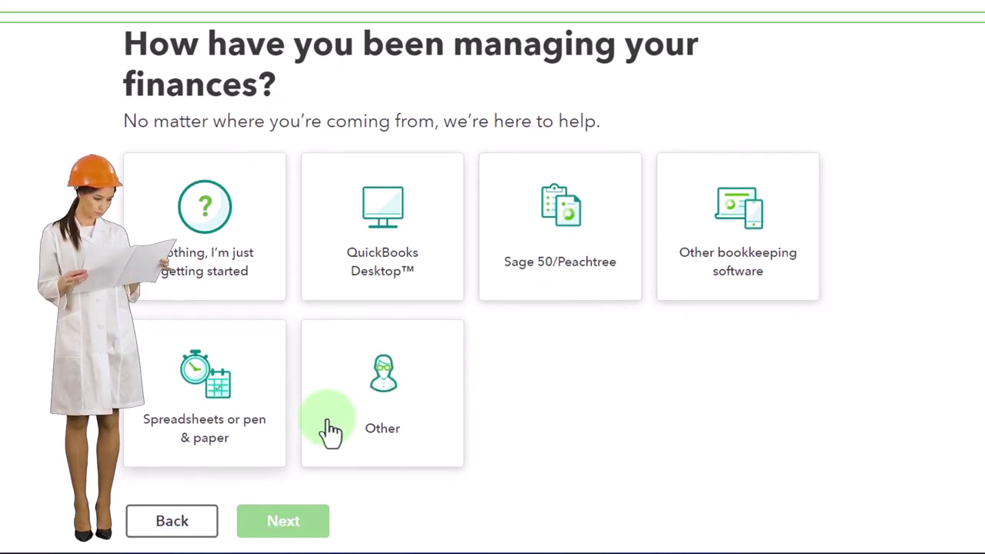
click(391, 409)
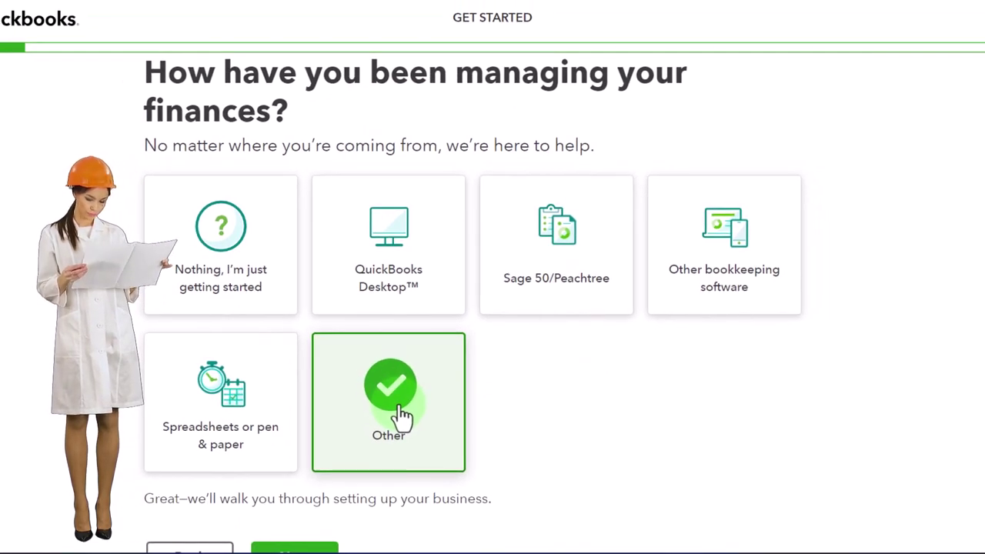
click(220, 277)
scroll(366, 375, down, 1)
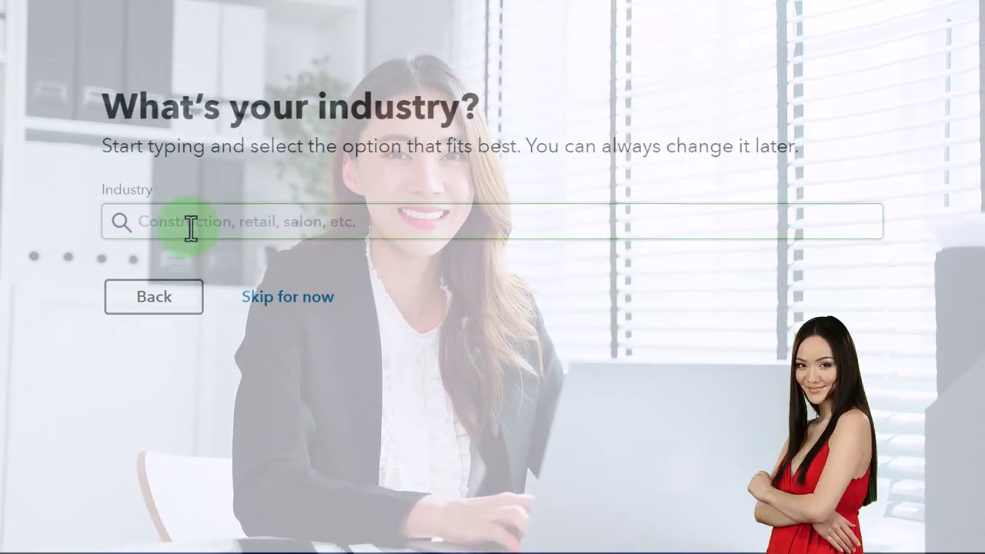
Skip the industry question, leaving the Industry search field blank.
click(191, 230)
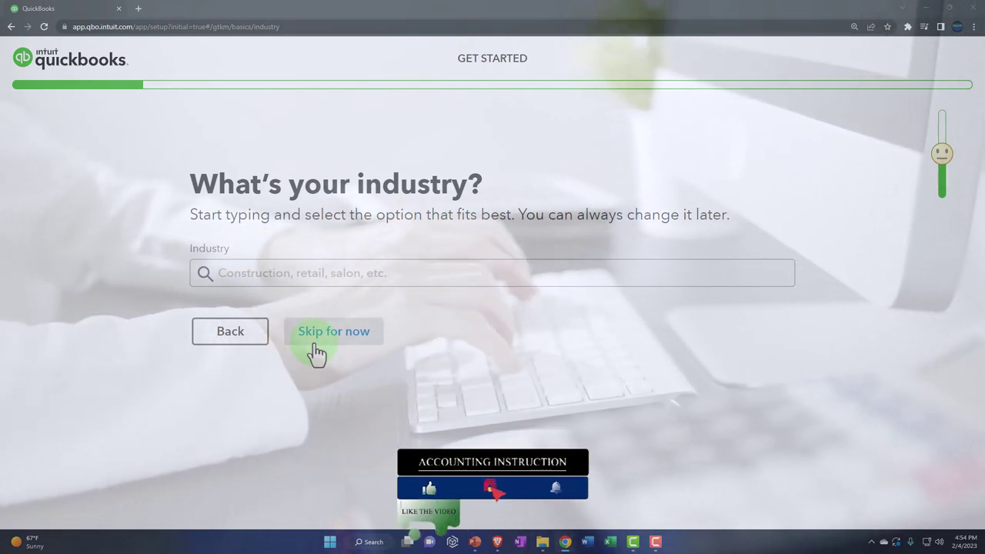
click(316, 344)
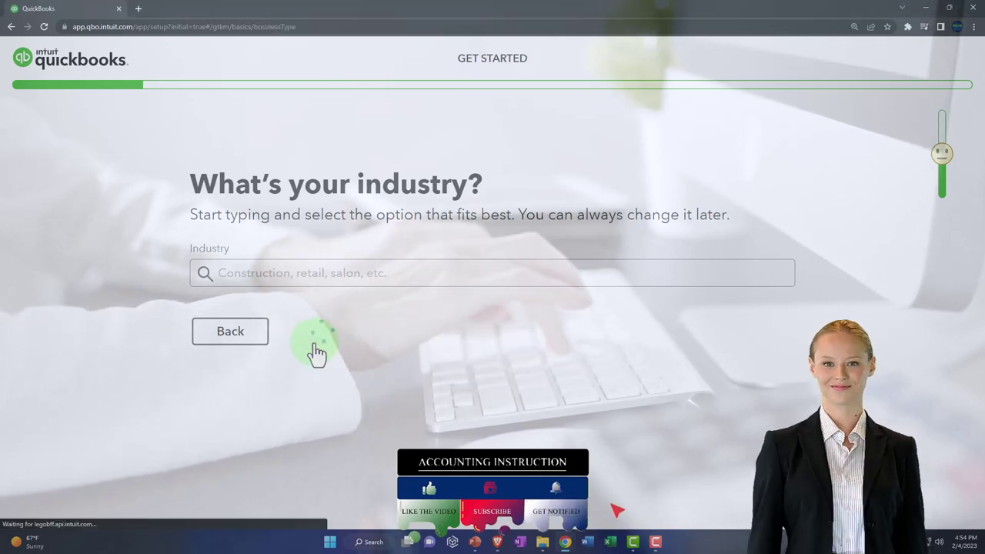
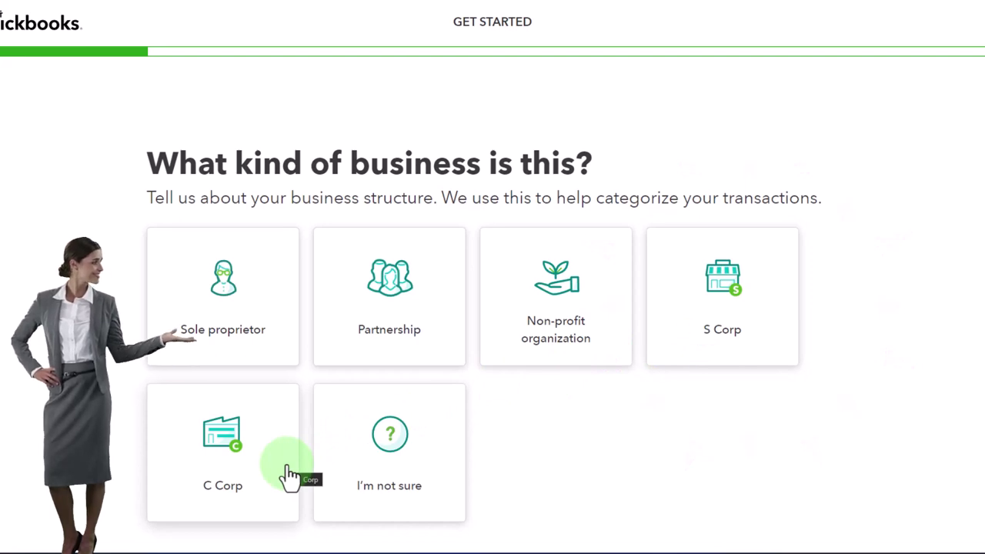
Set the business type to sole proprietor, with Provides services and Sells products as income types.
click(260, 342)
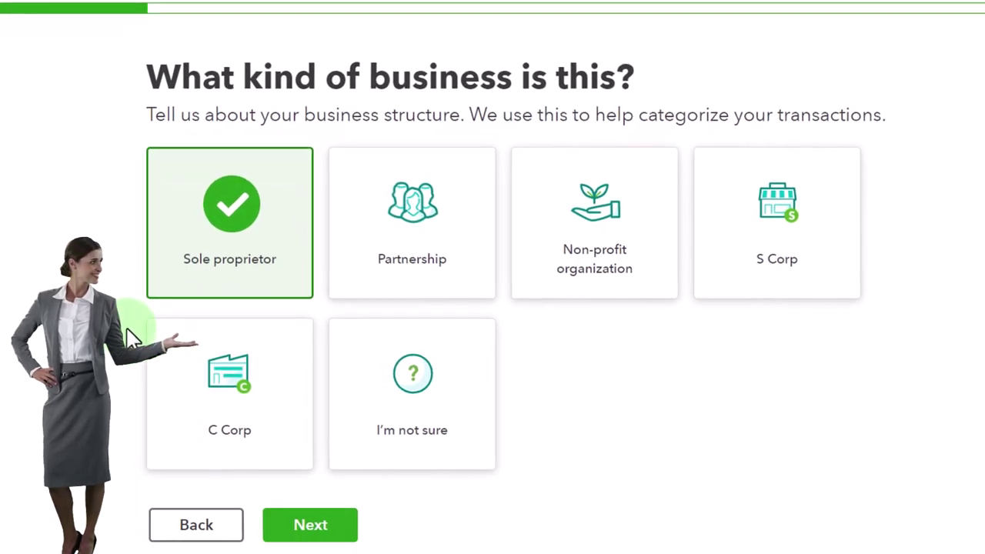
click(310, 539)
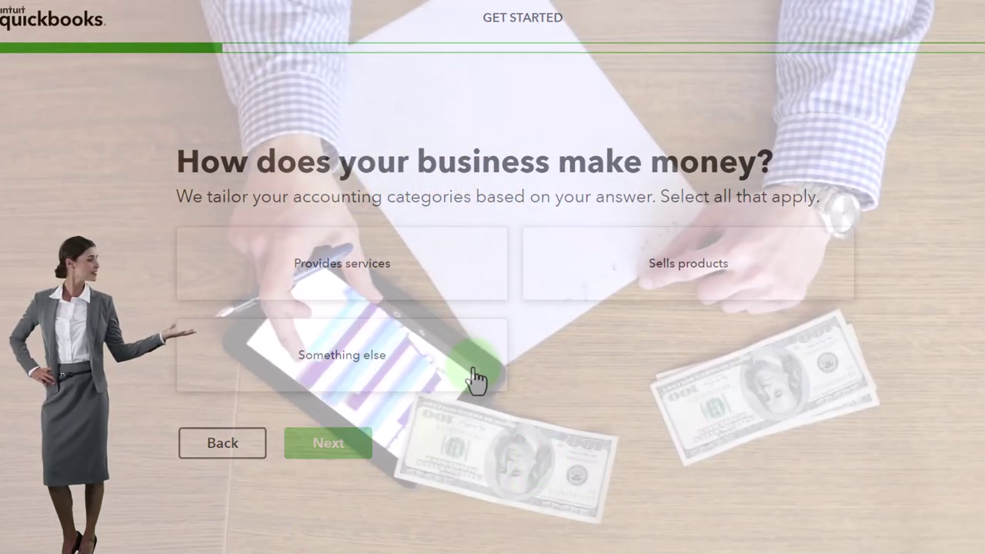
click(392, 293)
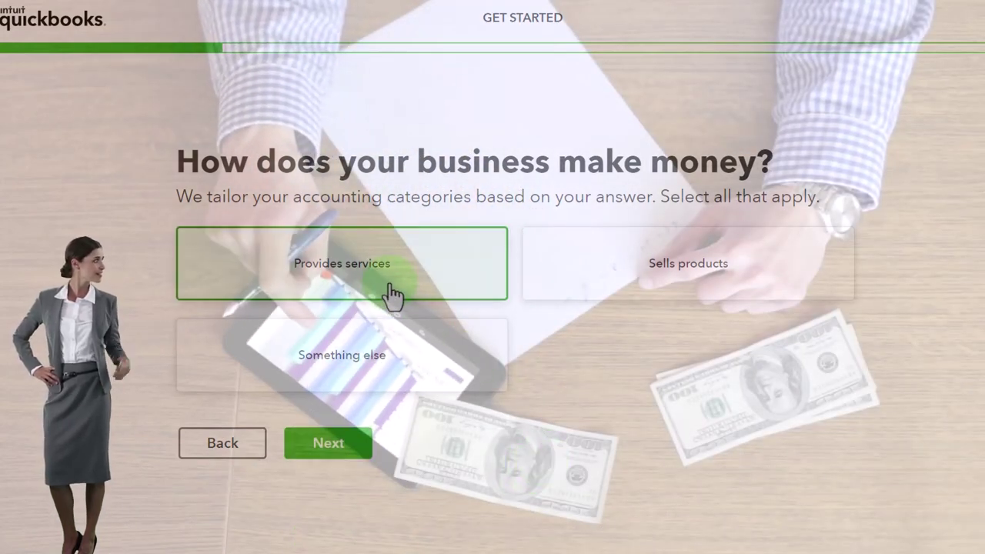
click(632, 299)
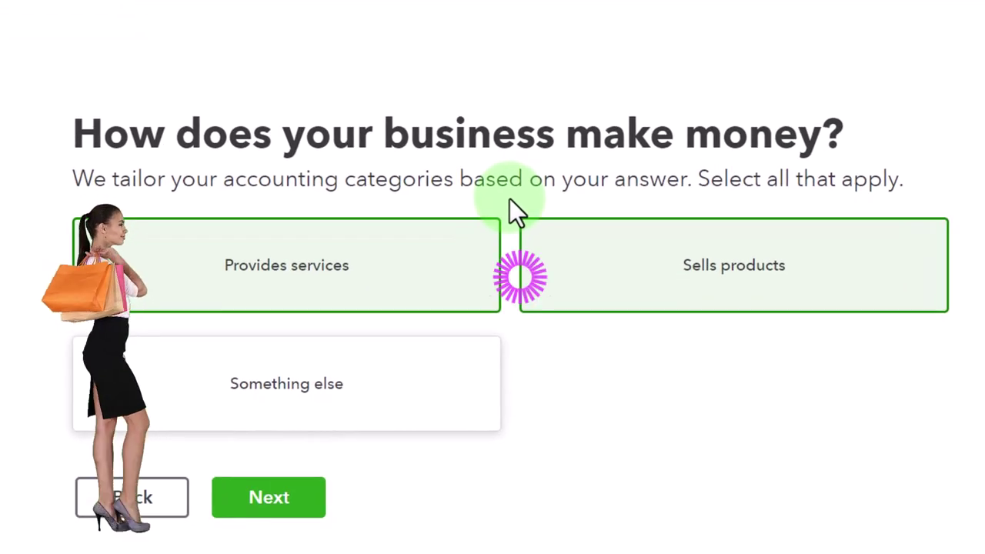
click(295, 500)
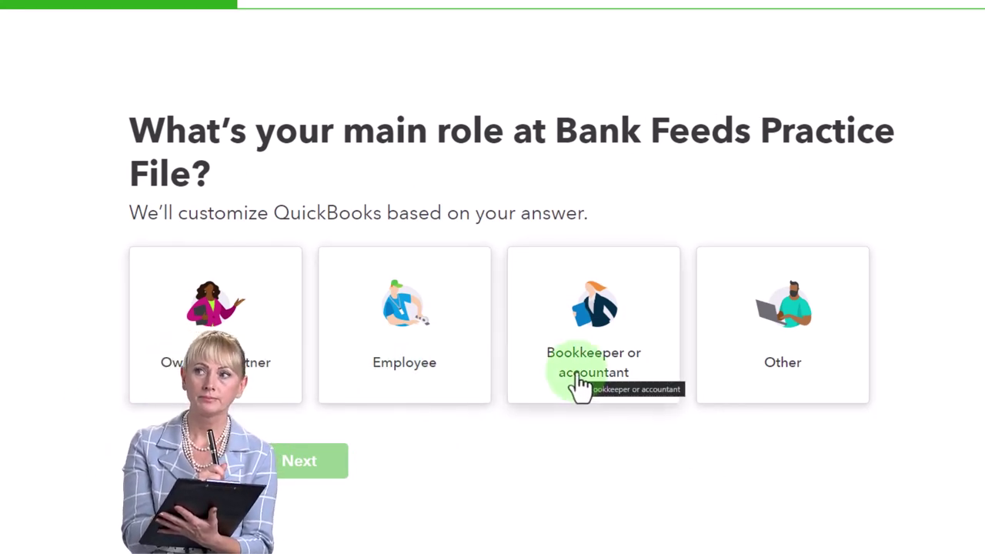
Pick the main role, then mark the team as I fly solo plus Contractors.
click(279, 389)
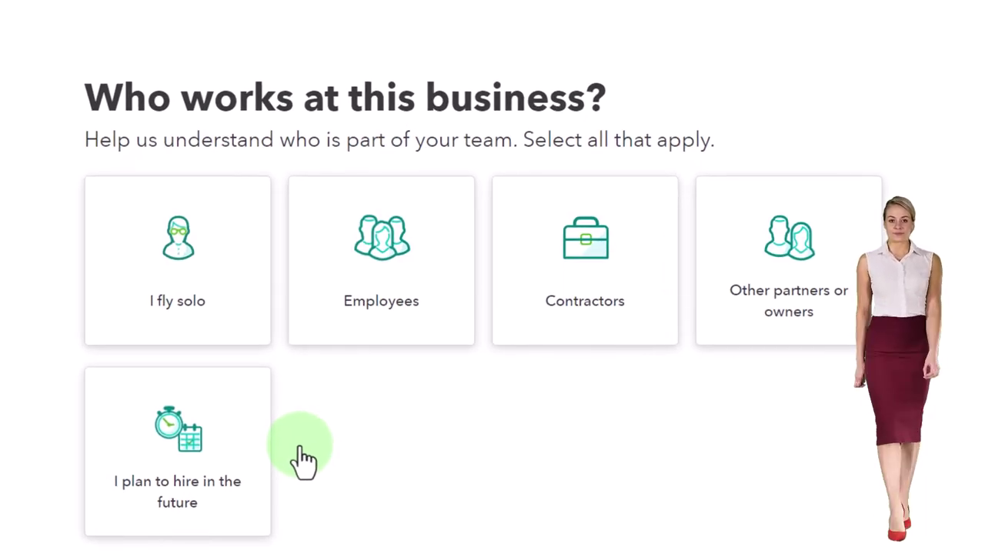
click(214, 331)
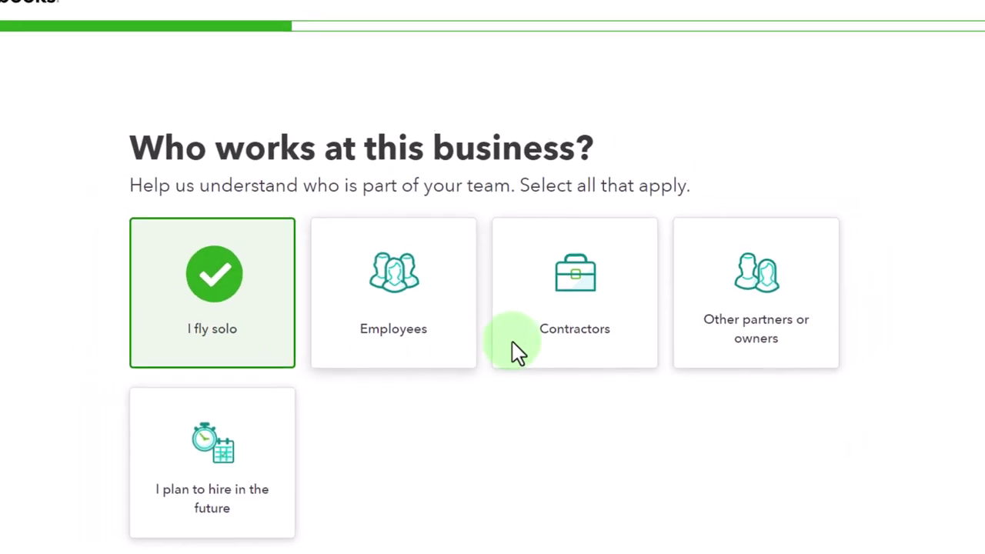
click(539, 325)
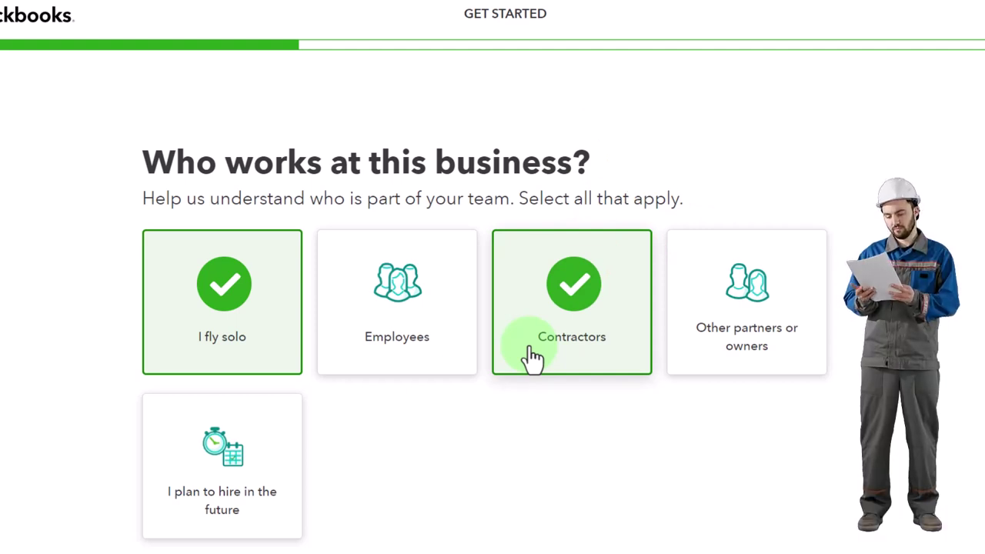
scroll(531, 356, down, 1)
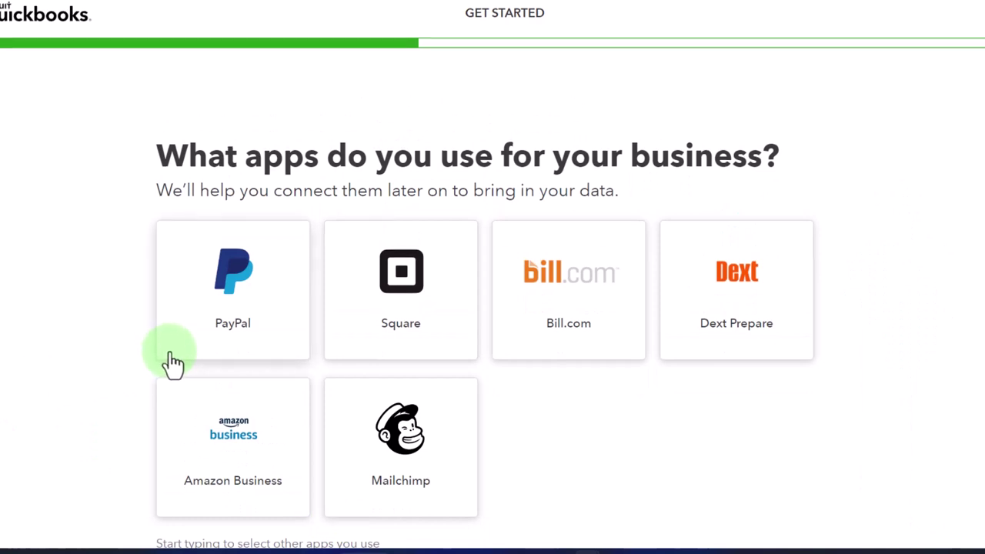
Skip the business apps question with Skip for now.
scroll(579, 376, down, 1)
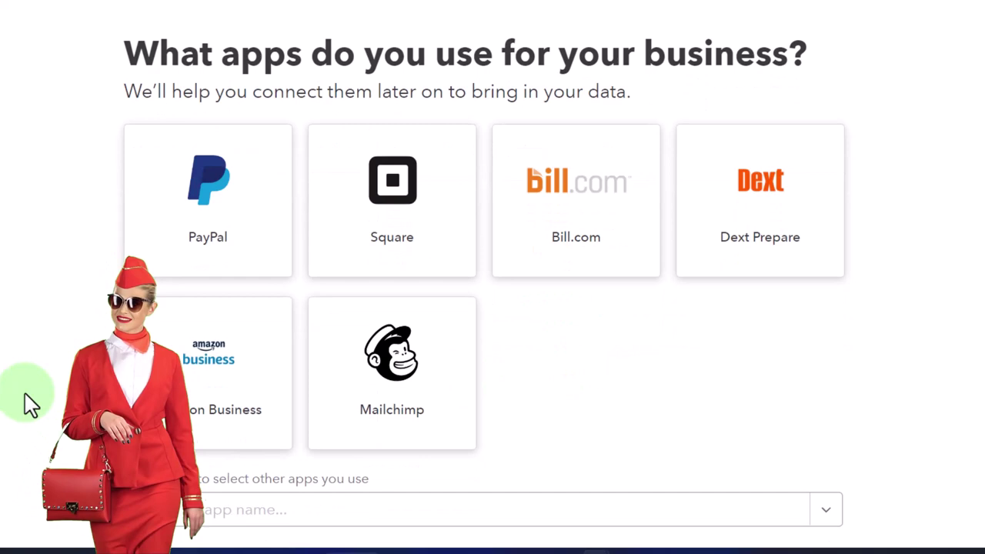
scroll(19, 393, down, 1)
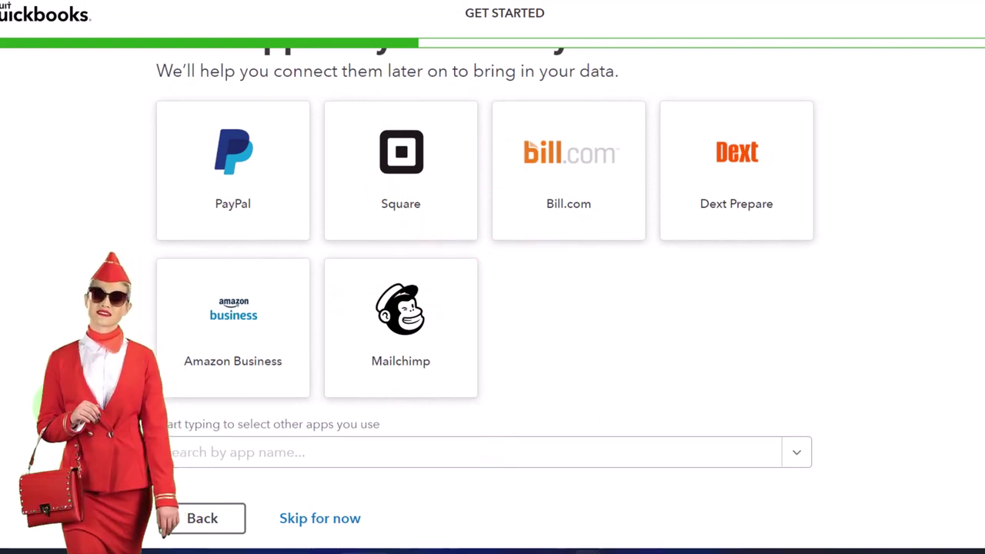
click(321, 520)
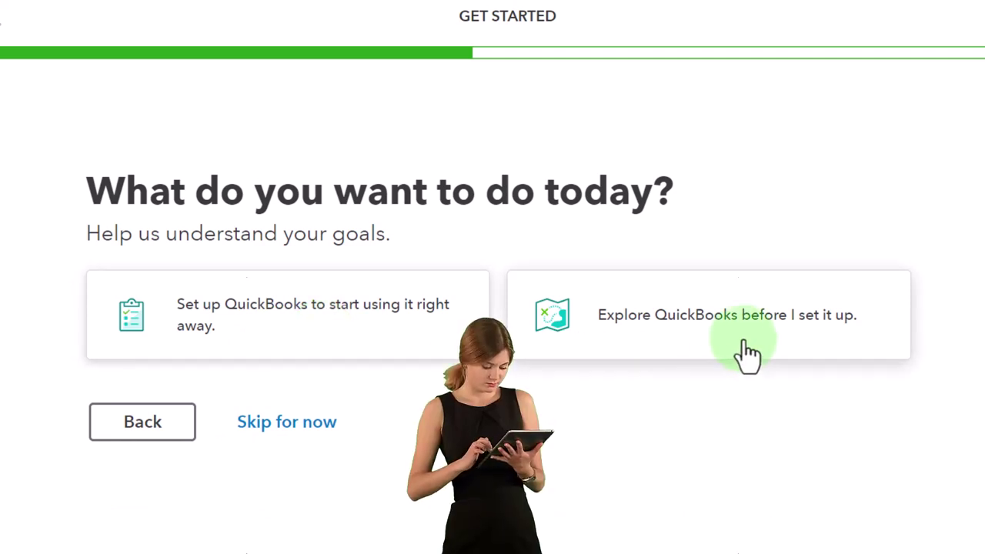
Choose to set up QuickBooks right away and skip the account-linking step.
click(400, 352)
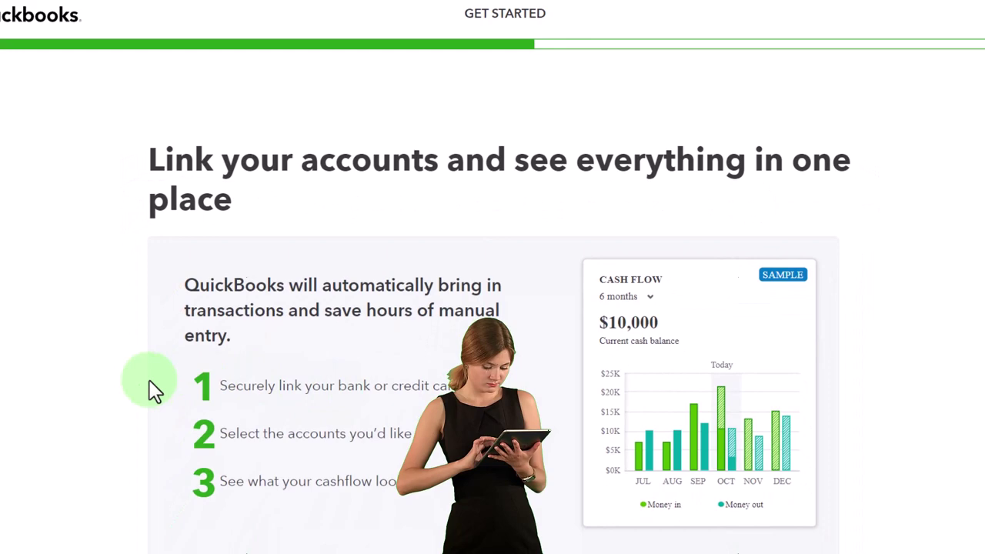
scroll(135, 389, down, 1)
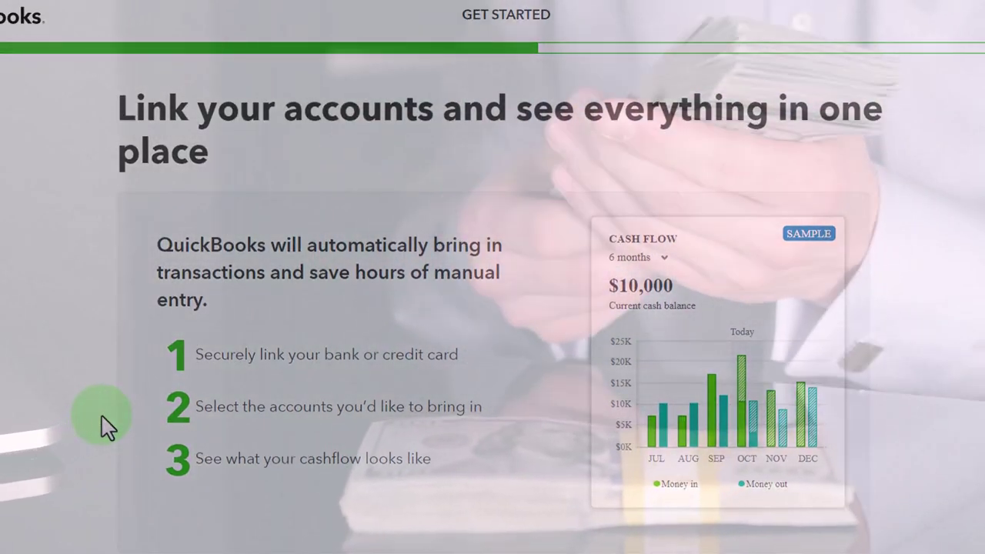
scroll(106, 427, down, 1)
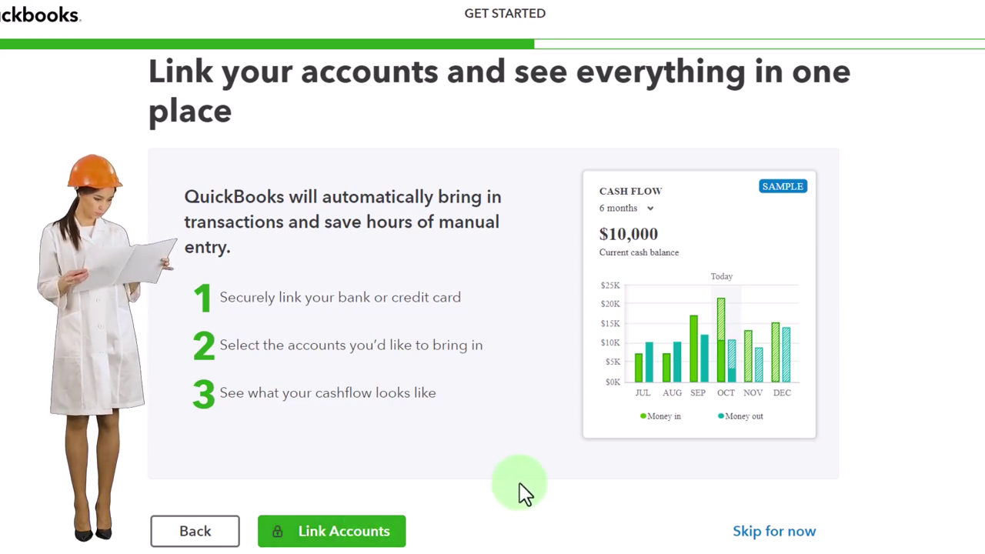
click(766, 537)
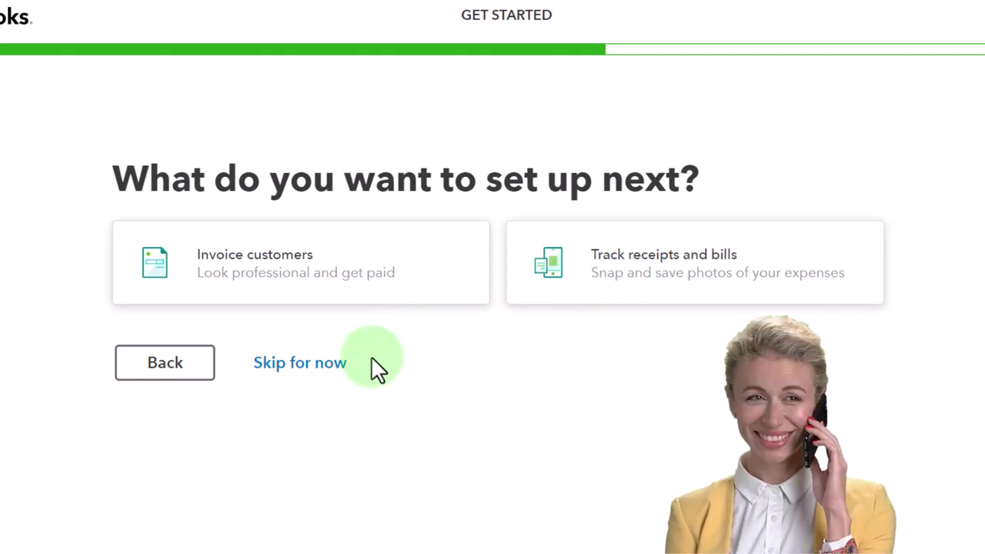
Skip the next-task question, then check Organize money, Invoice customers, and Enter and pay bills.
click(317, 374)
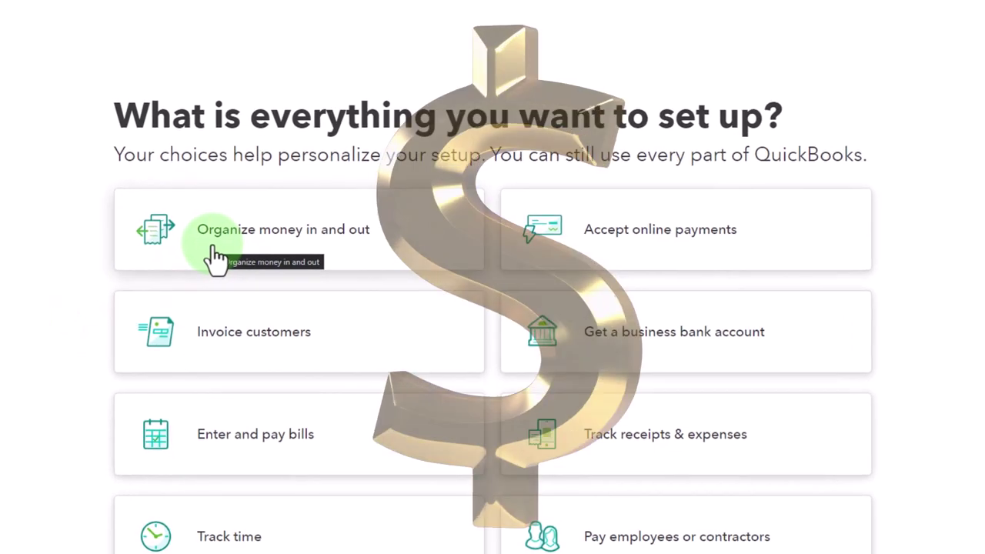
click(220, 260)
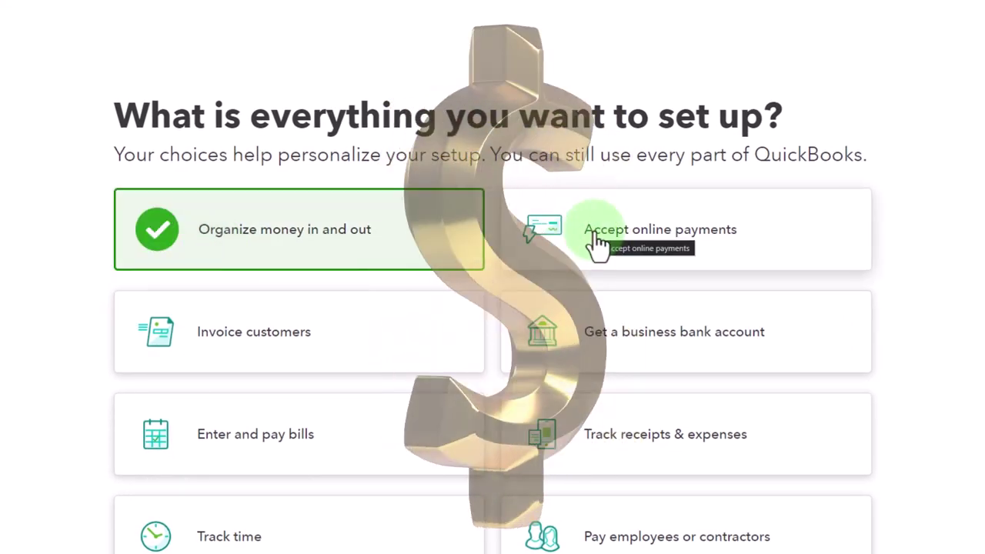
scroll(542, 256, down, 1)
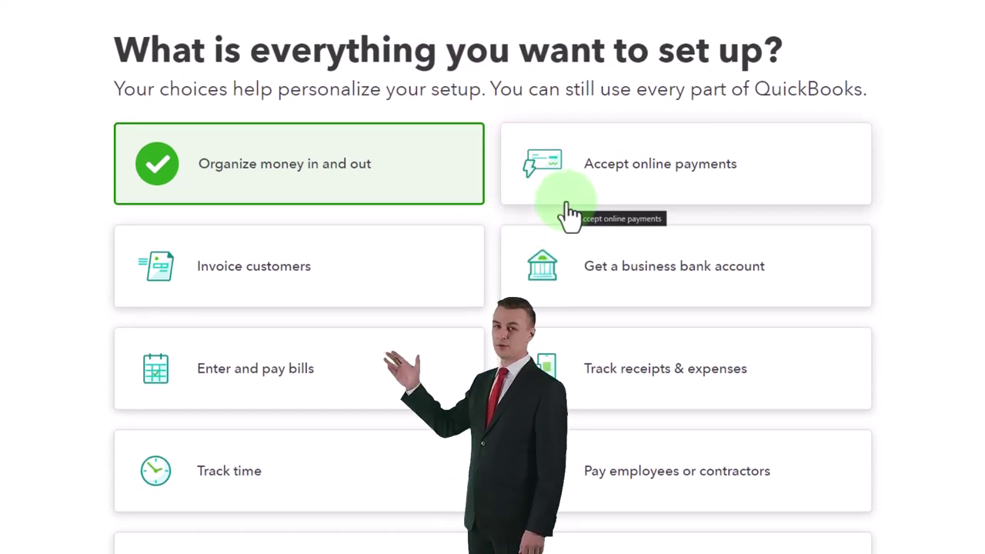
click(330, 269)
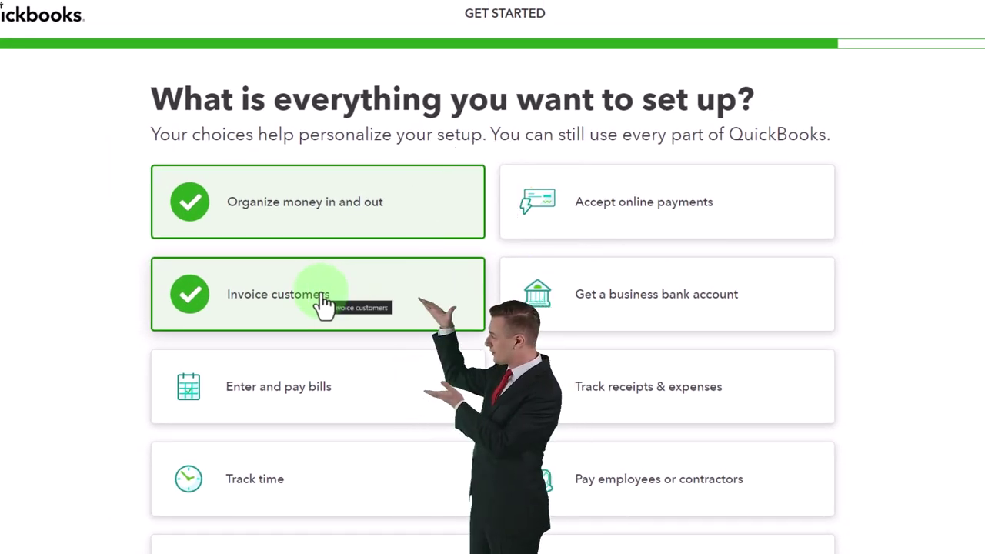
click(275, 406)
scroll(121, 390, down, 1)
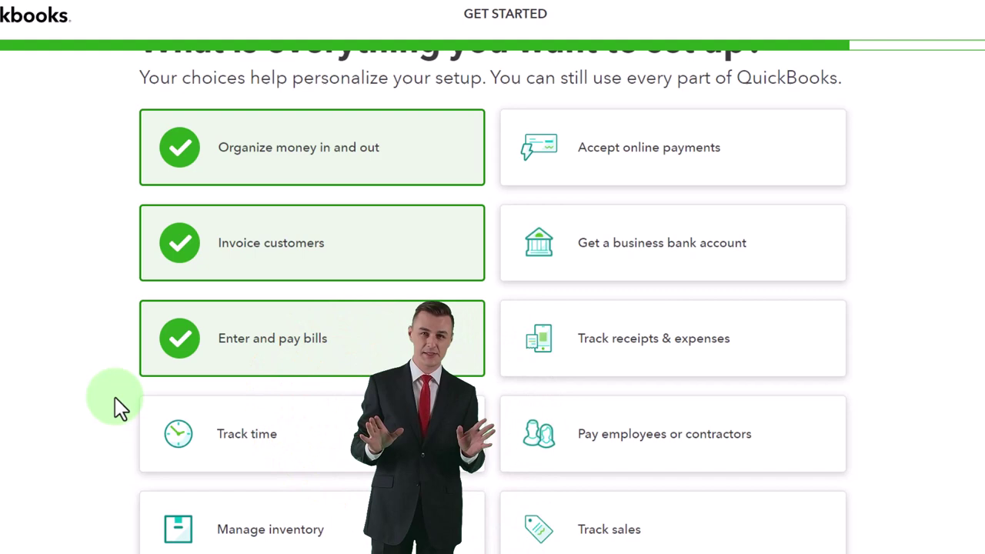
scroll(115, 397, down, 1)
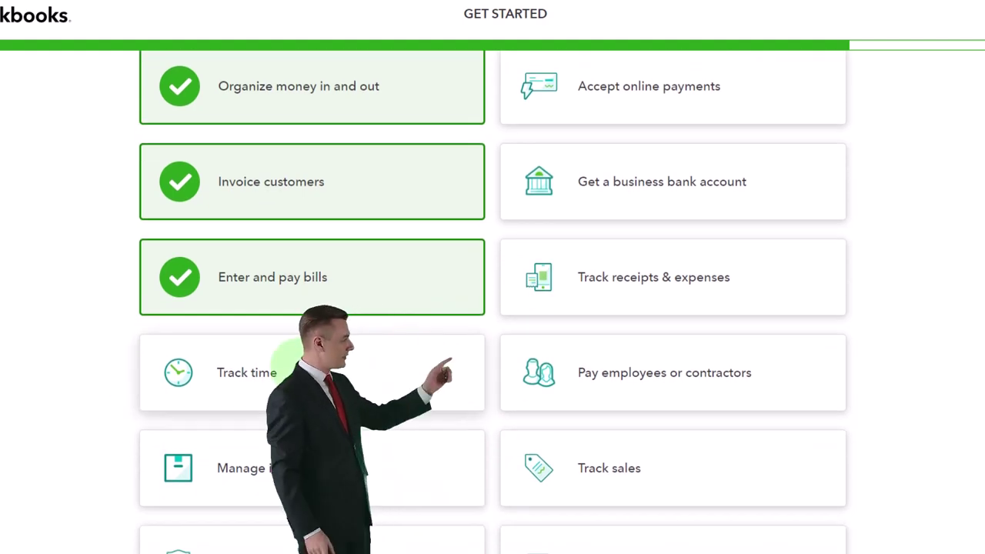
Add Track time and Manage inventory to the setup choices.
click(294, 365)
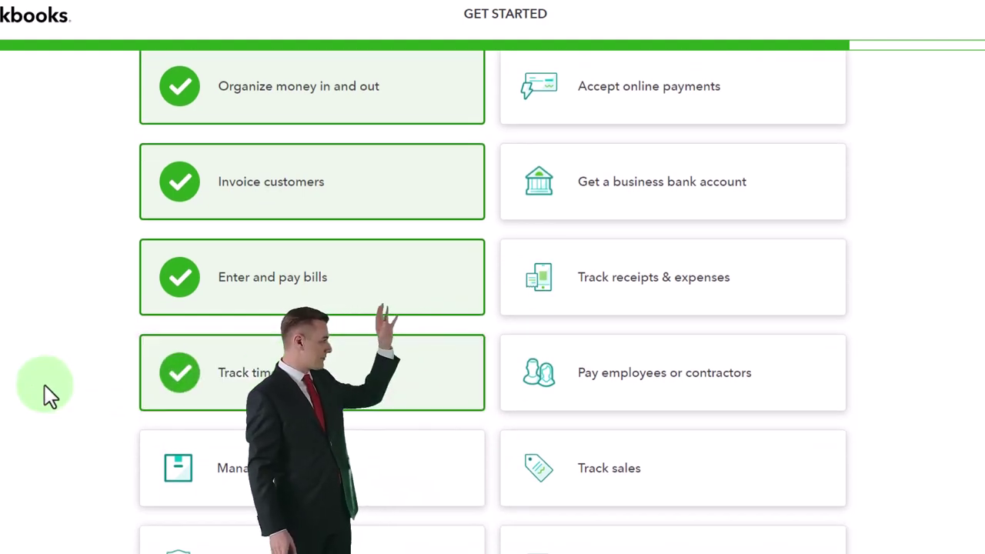
scroll(44, 389, down, 1)
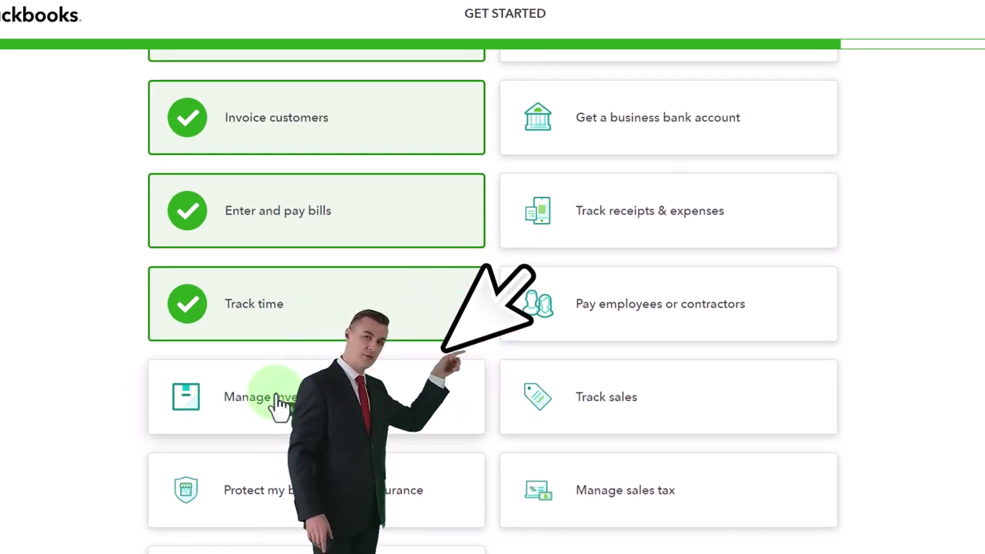
click(278, 406)
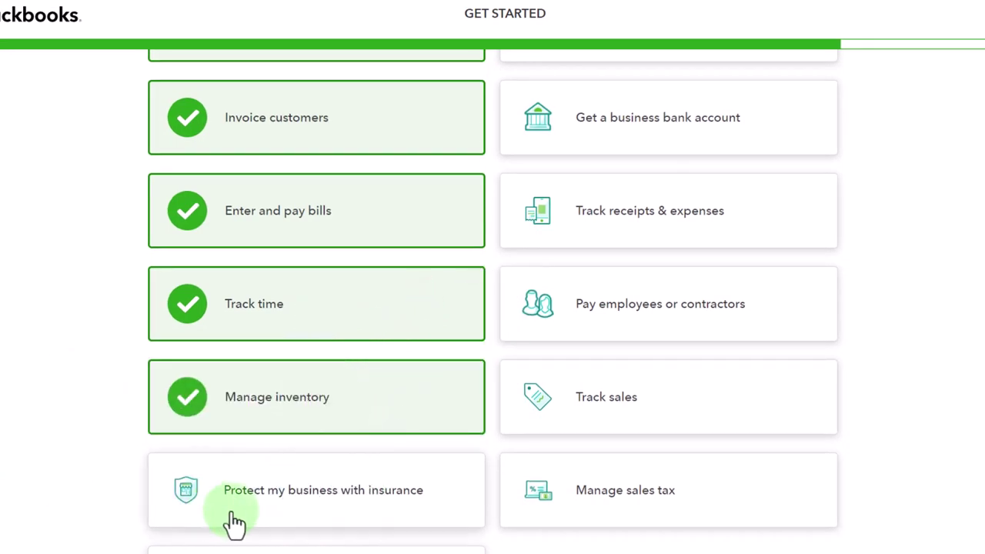
scroll(254, 523, down, 1)
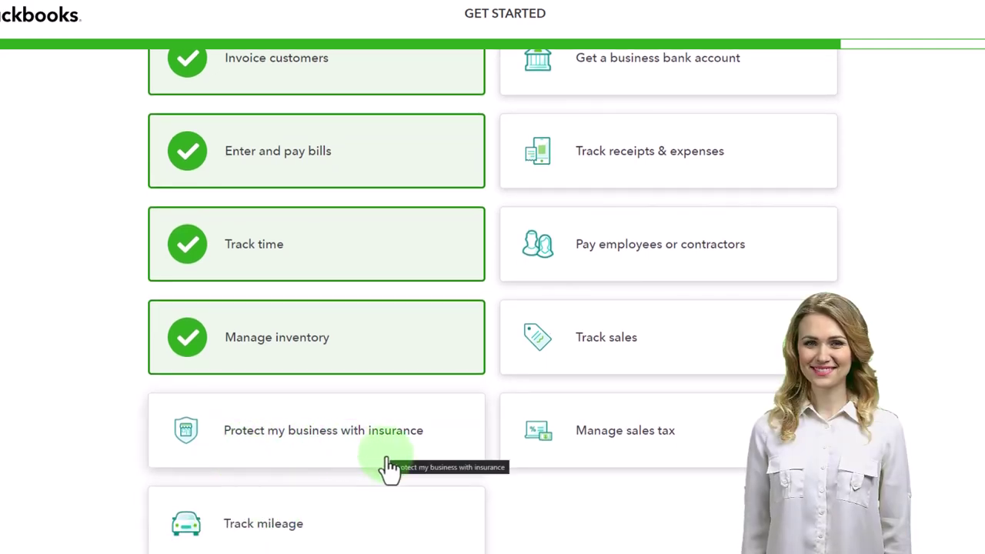
scroll(388, 467, down, 1)
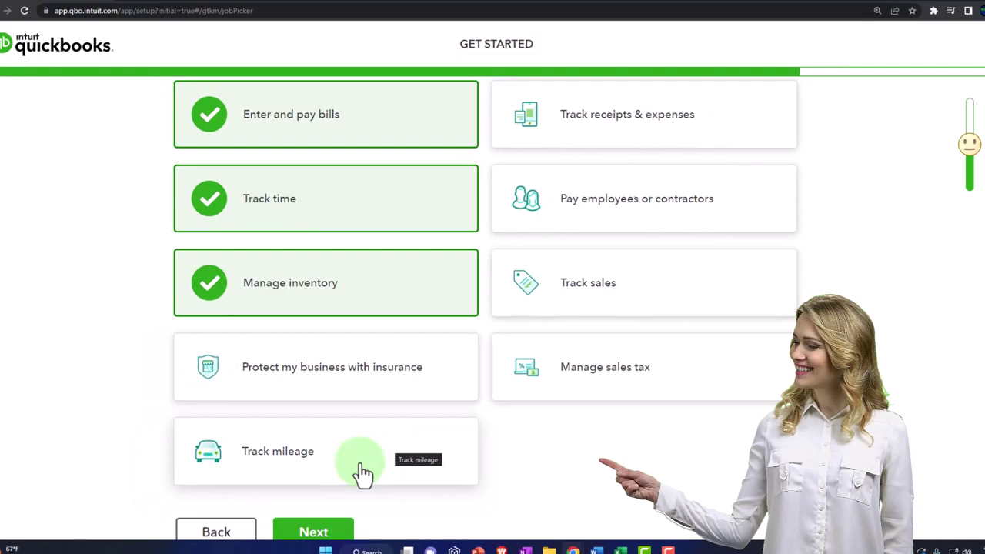
scroll(364, 465, up, 3)
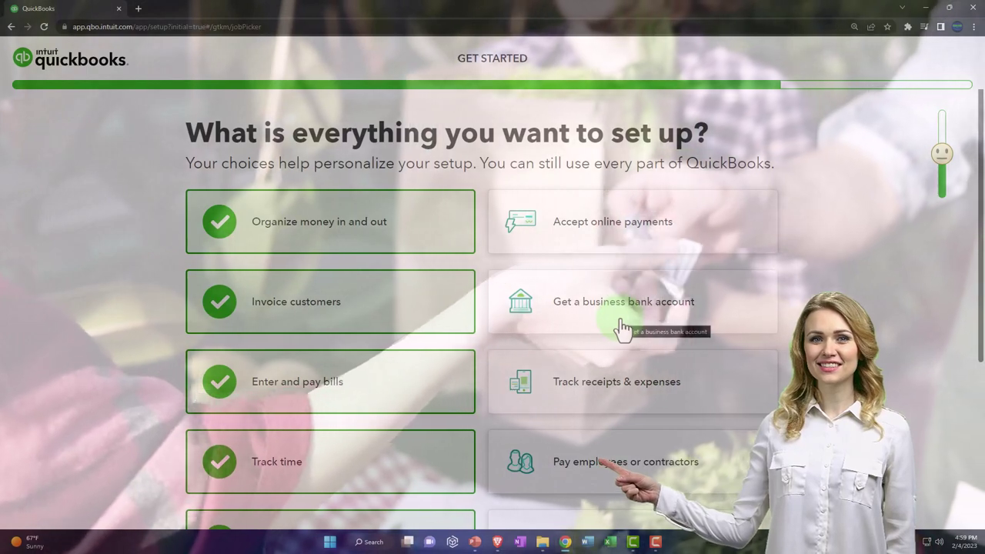
scroll(615, 330, down, 1)
scroll(604, 294, down, 1)
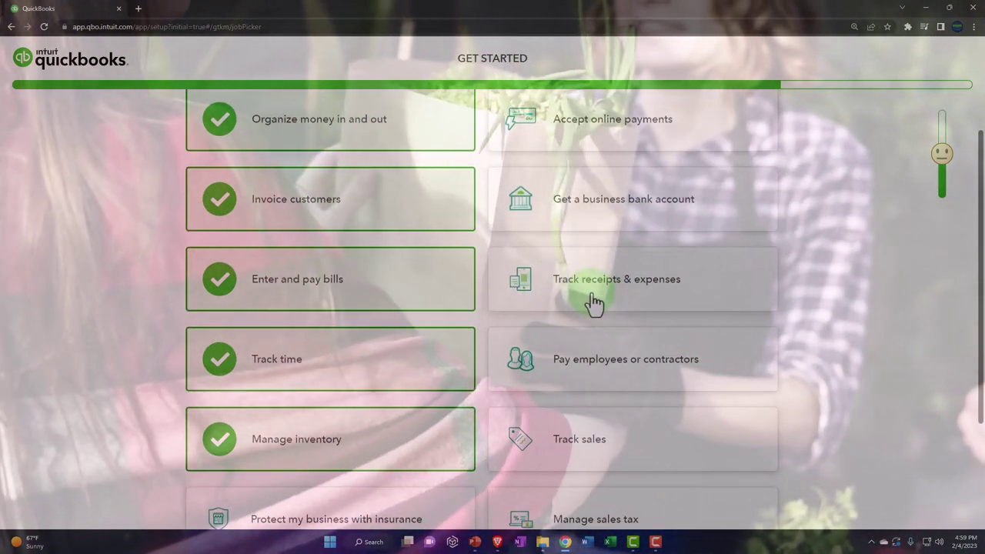
Also check Track receipts & expenses, Pay employees or contractors, Track sales, and Manage sales tax.
click(597, 305)
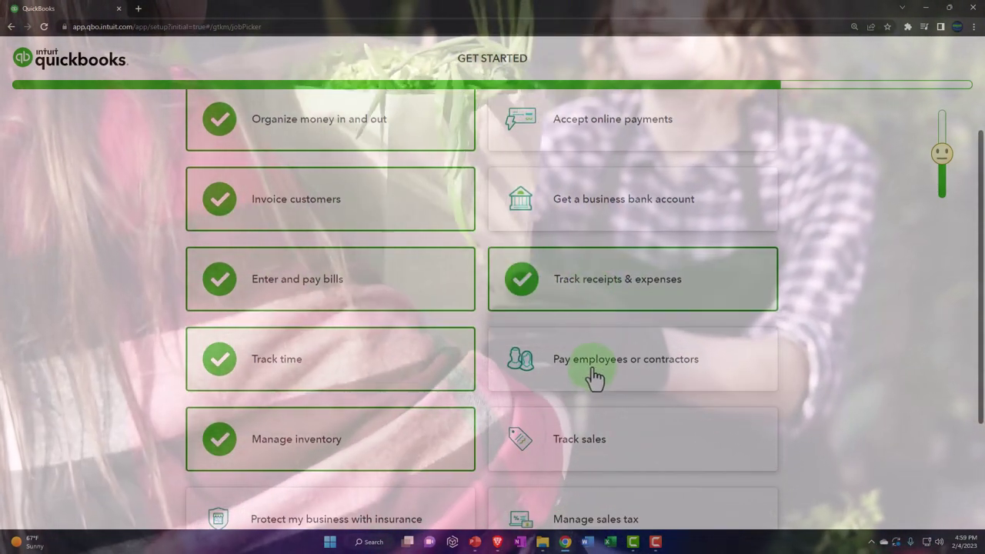
click(594, 377)
scroll(593, 377, down, 1)
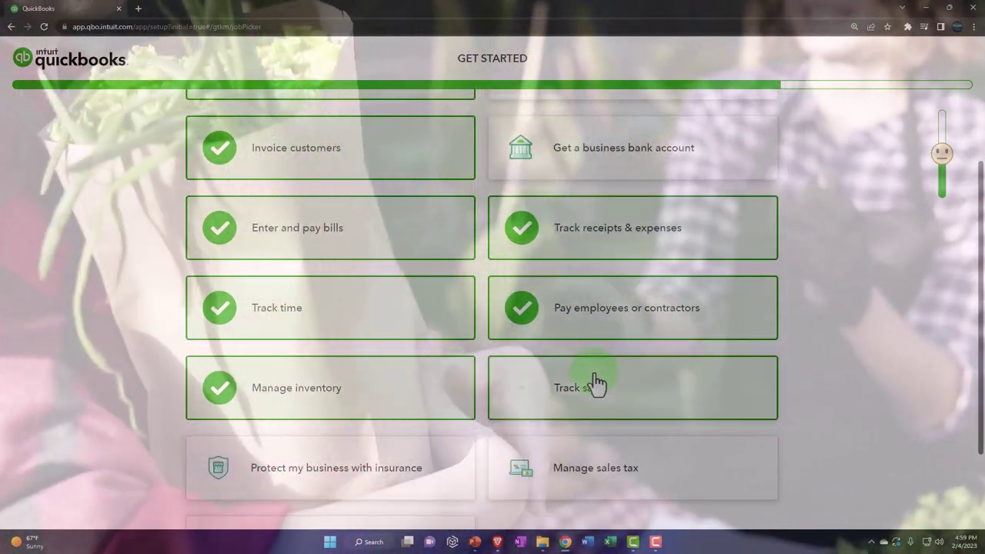
click(594, 383)
scroll(593, 380, down, 2)
click(600, 377)
scroll(598, 377, down, 1)
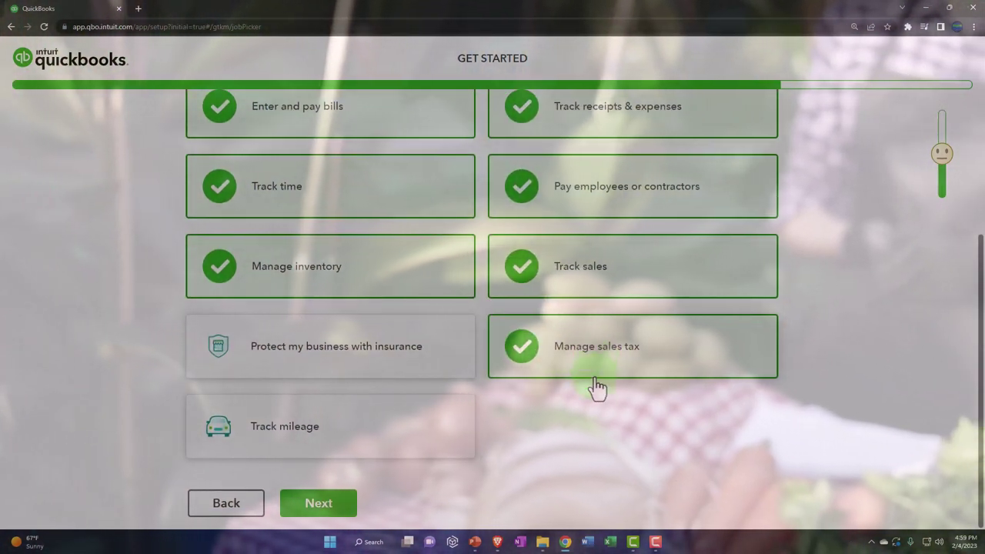
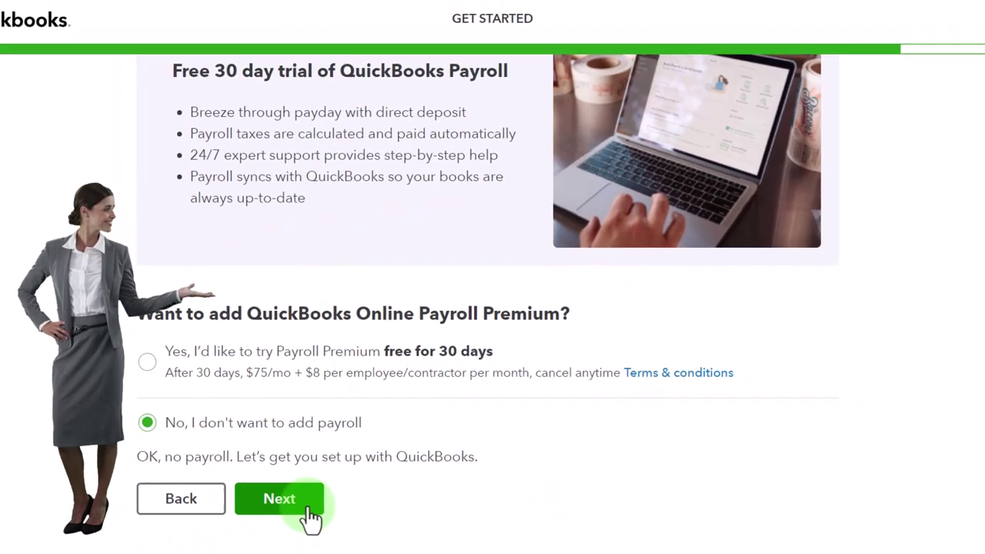
Decline payroll and continue the company setup to load the new company file.
click(298, 529)
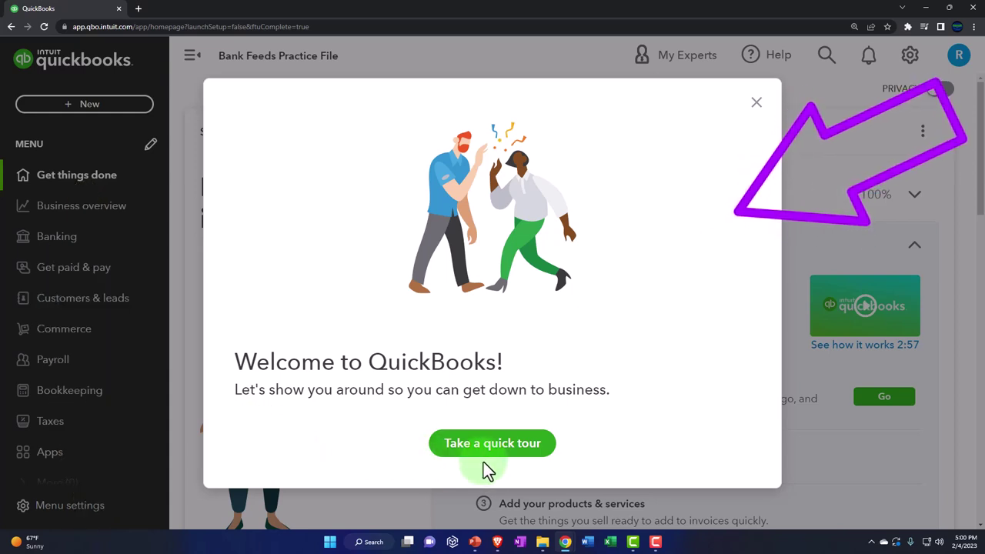
Dismiss the welcome message and review the setup checklist, expanding the Basic business info step.
click(756, 103)
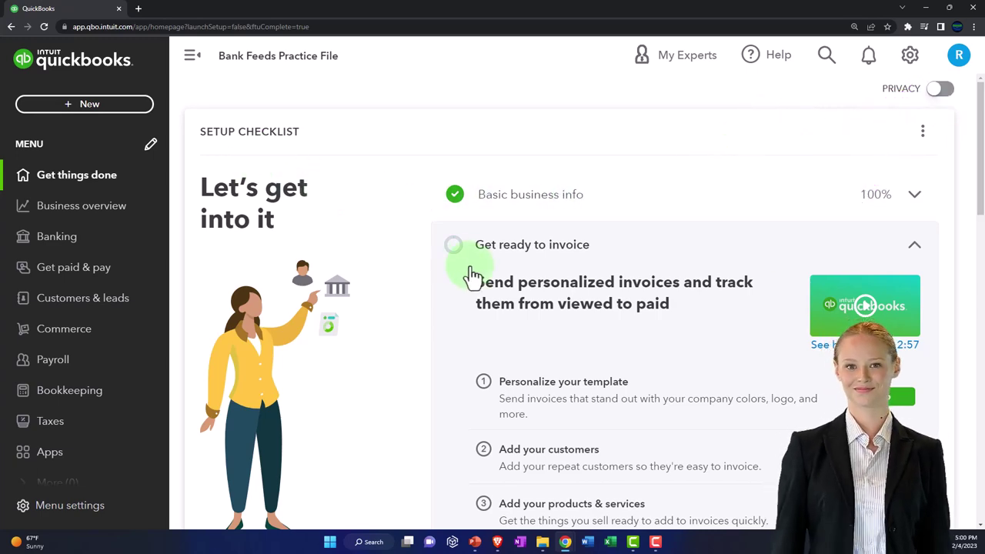
scroll(469, 277, down, 1)
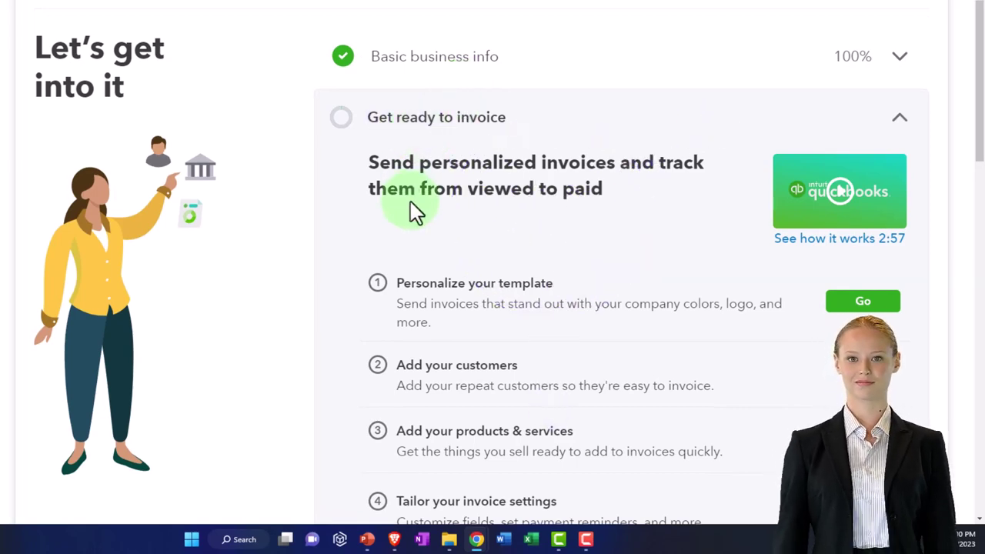
scroll(536, 204, down, 2)
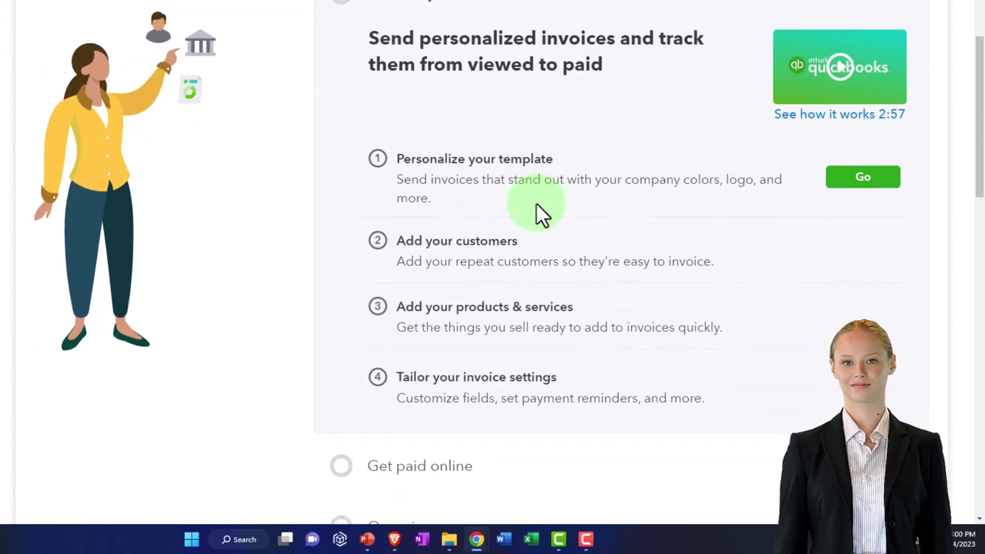
scroll(537, 204, down, 5)
click(536, 274)
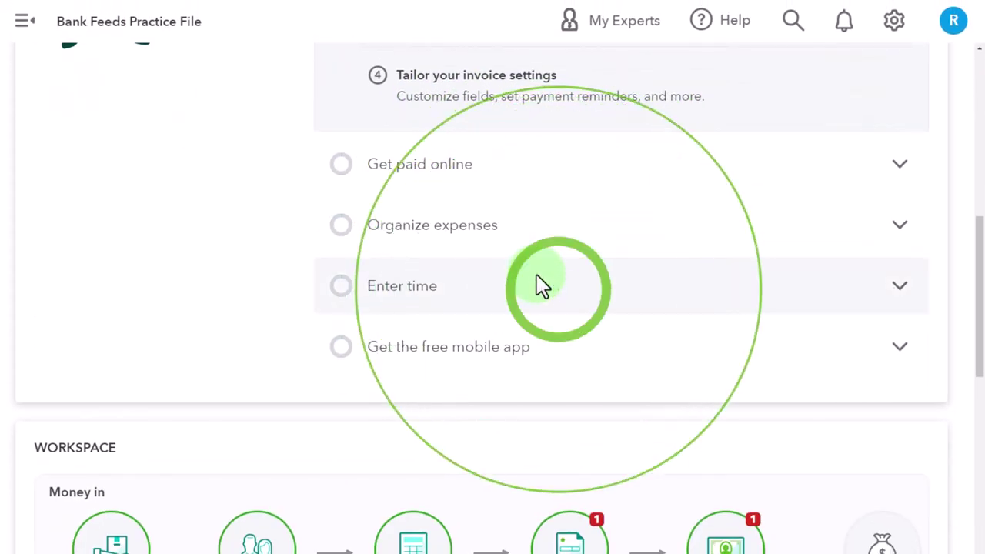
scroll(536, 275, up, 9)
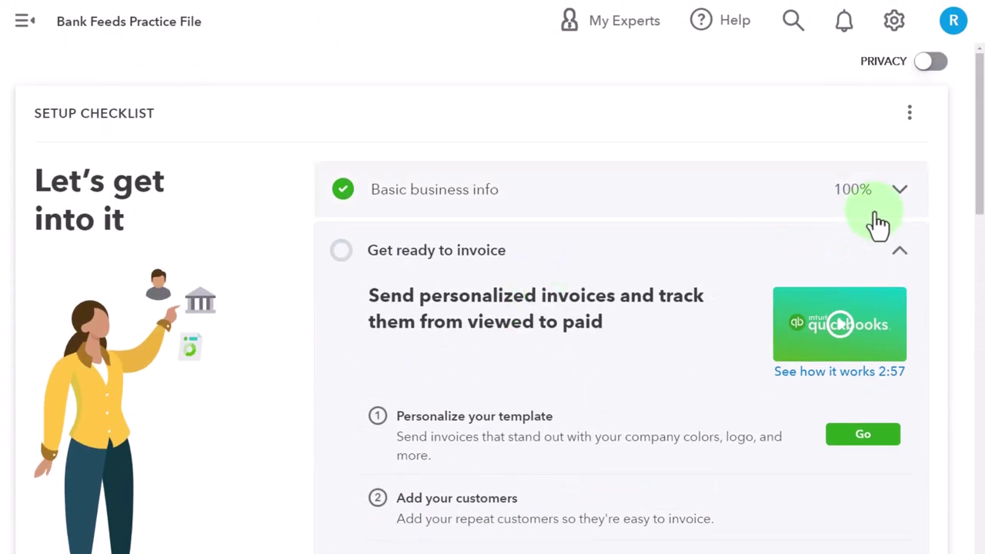
click(900, 193)
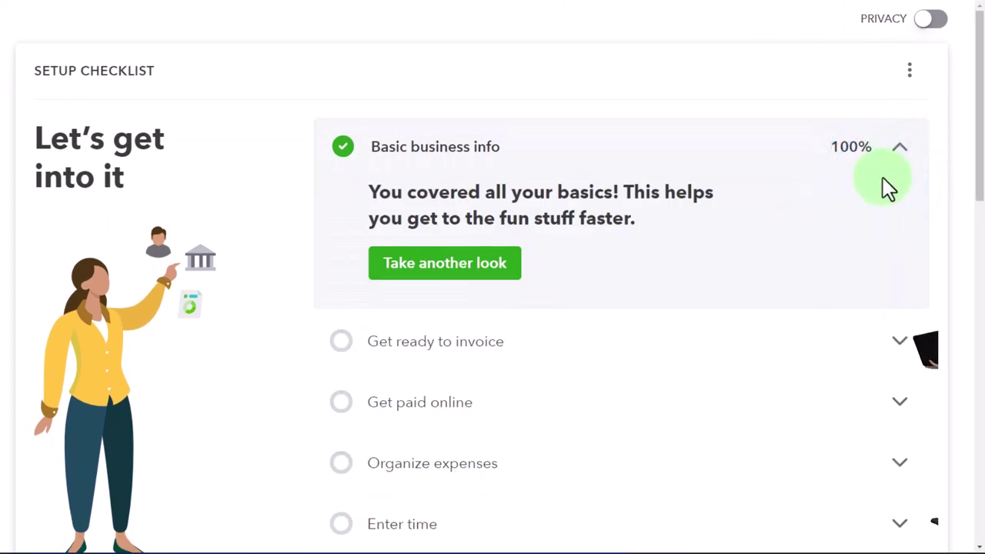
Close the setup checklist from its options menu and confirm Close checklist.
click(909, 71)
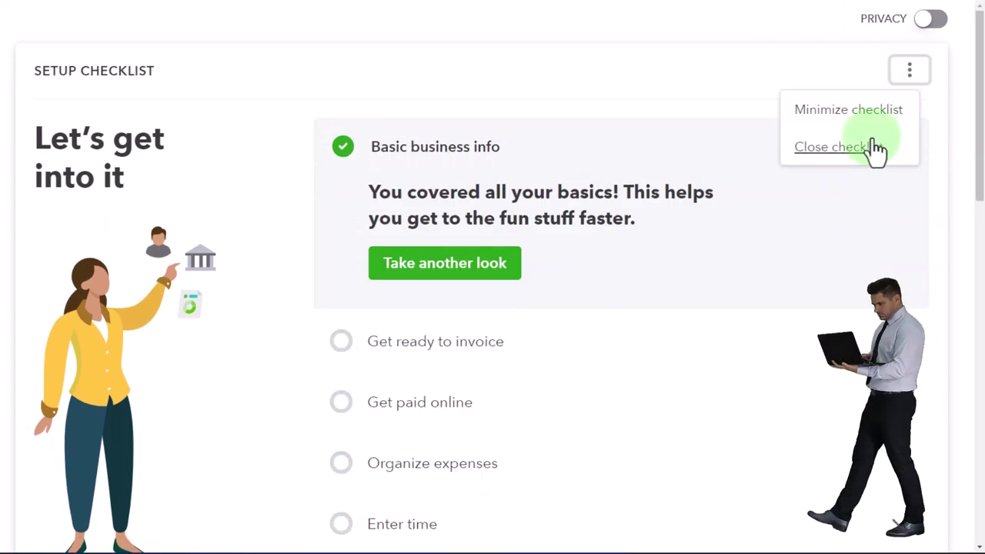
click(872, 147)
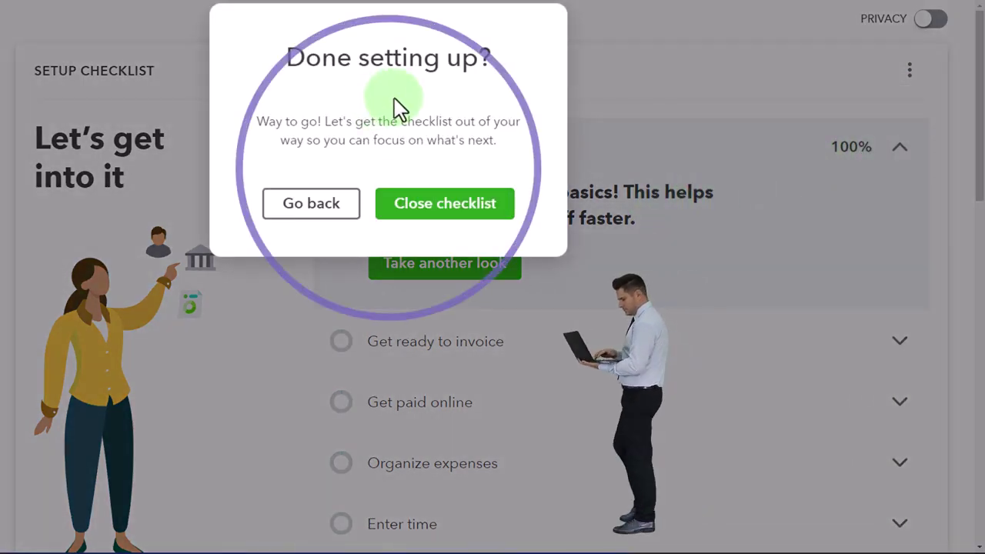
click(418, 211)
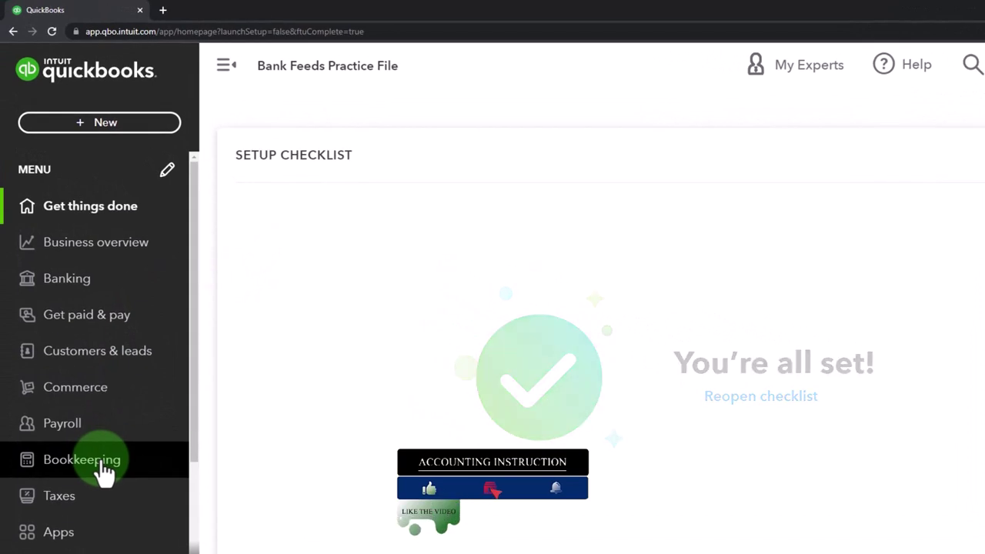
Open Bookkeeping > Chart of accounts, show the full account list, and hide the sidebar.
click(103, 471)
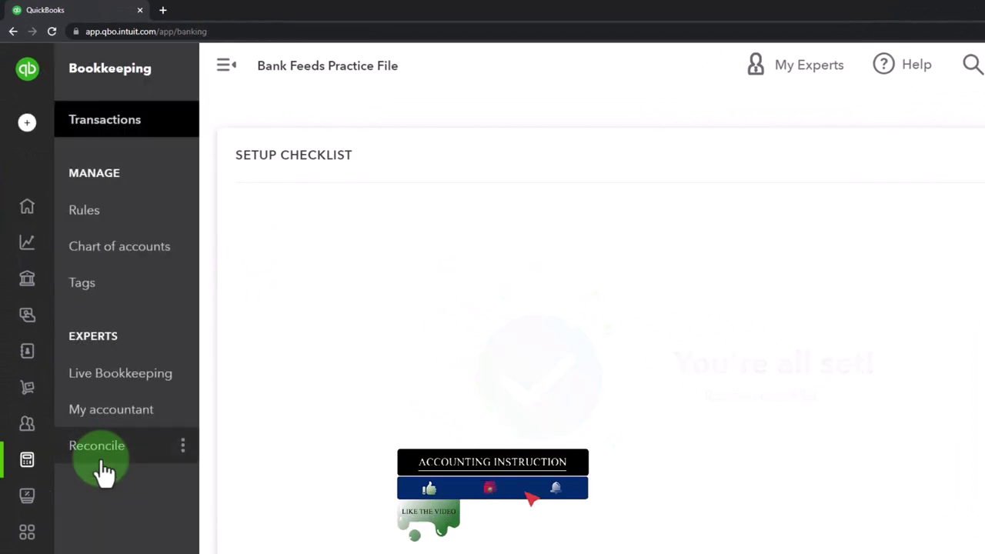
click(102, 263)
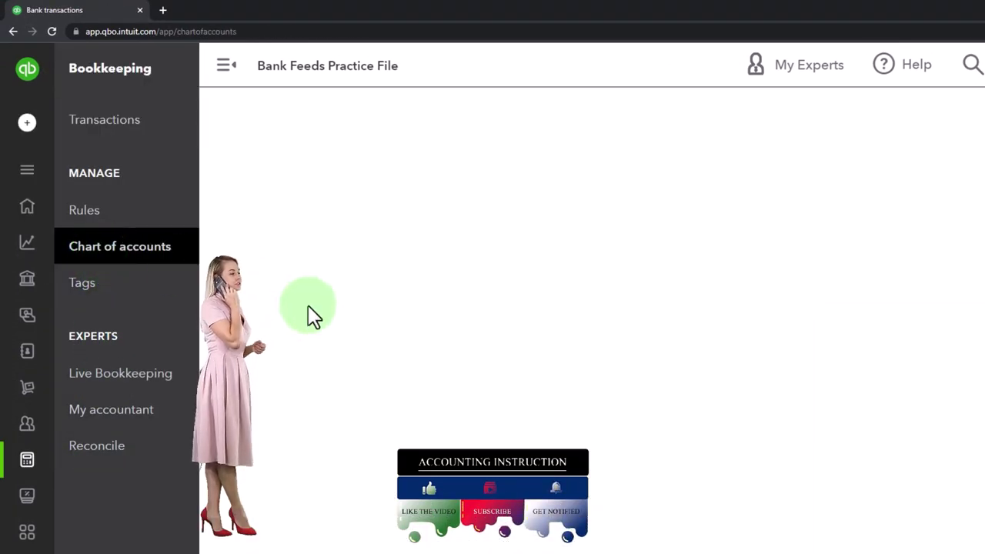
click(662, 394)
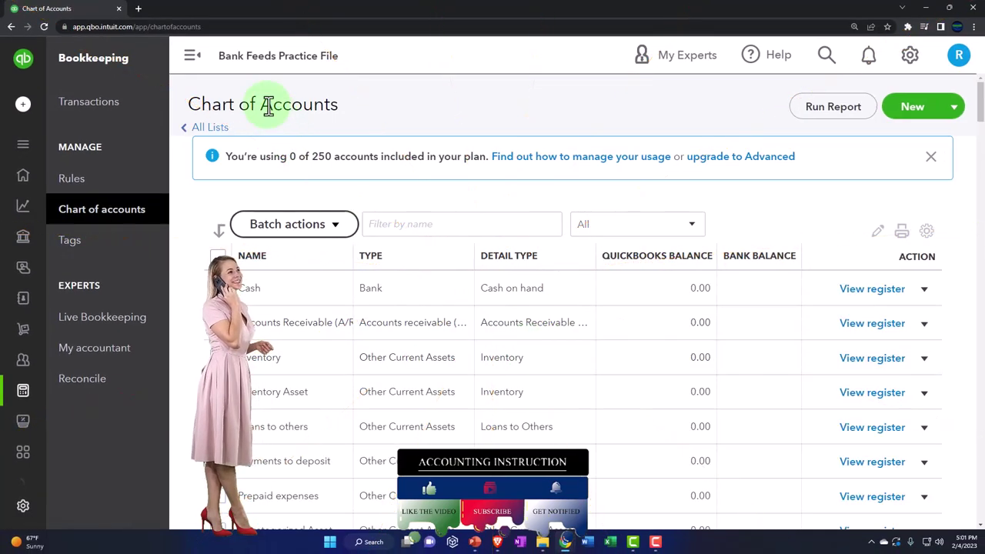
click(194, 58)
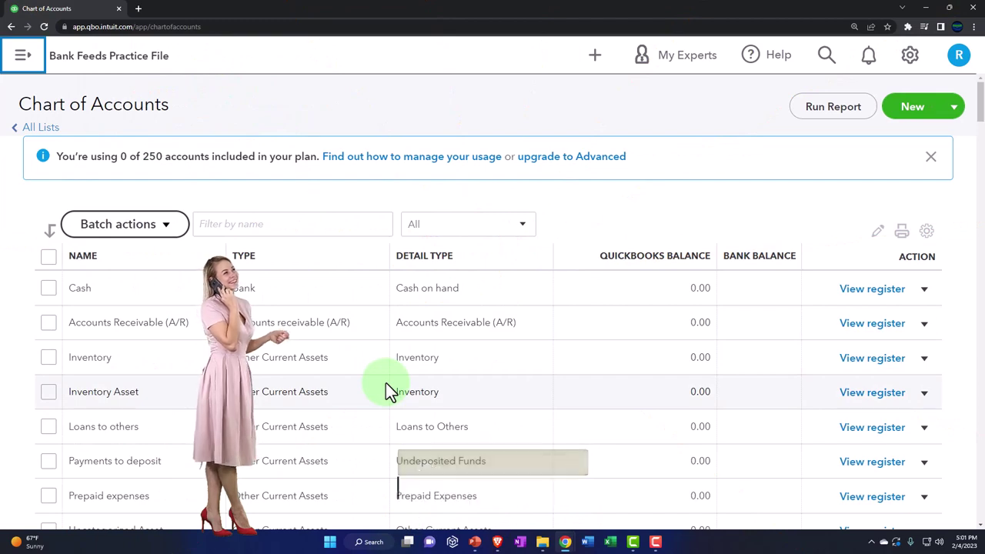
Scroll through the default equity, income, expense and other-expense accounts to the list's end.
scroll(387, 387, down, 2)
scroll(385, 382, down, 5)
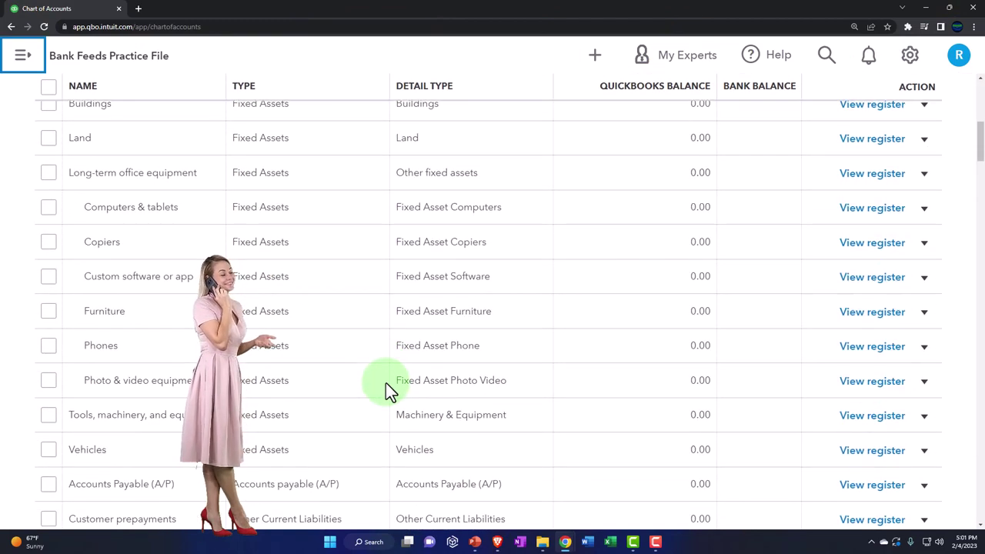
scroll(386, 383, down, 6)
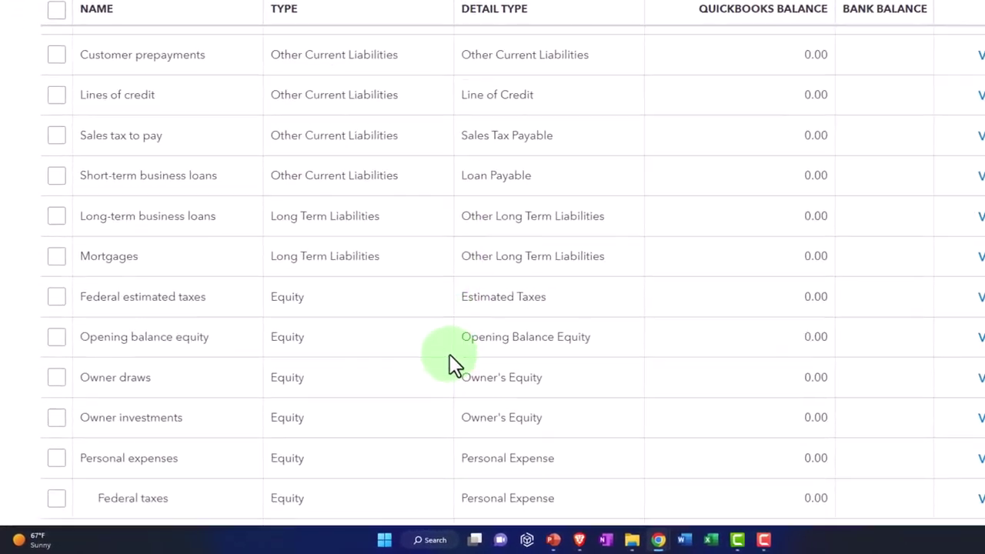
scroll(454, 364, down, 6)
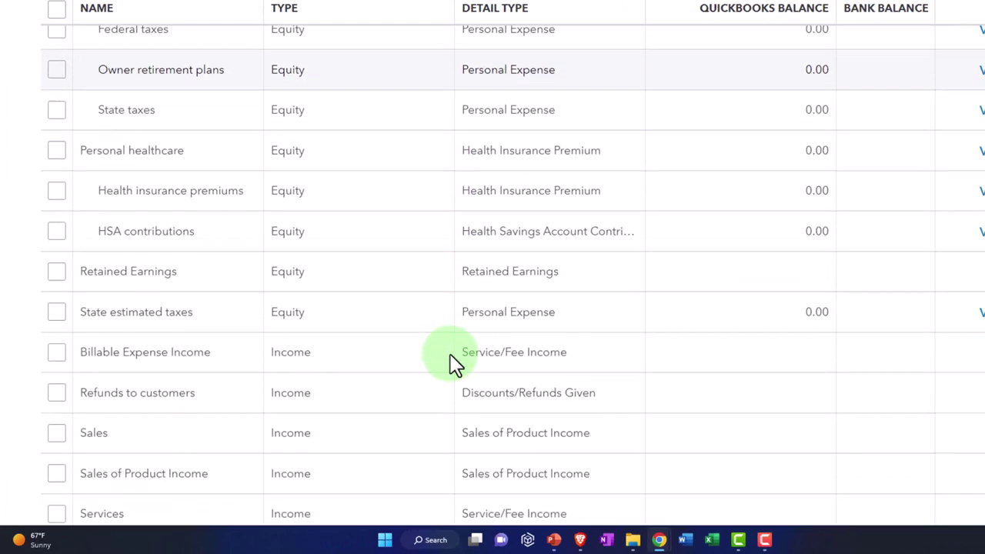
scroll(454, 365, down, 7)
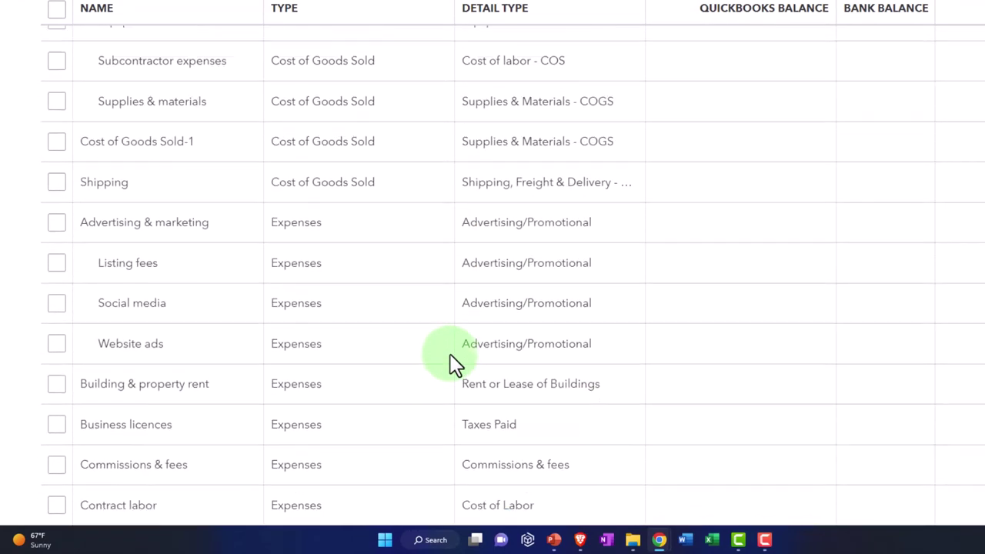
scroll(454, 365, down, 7)
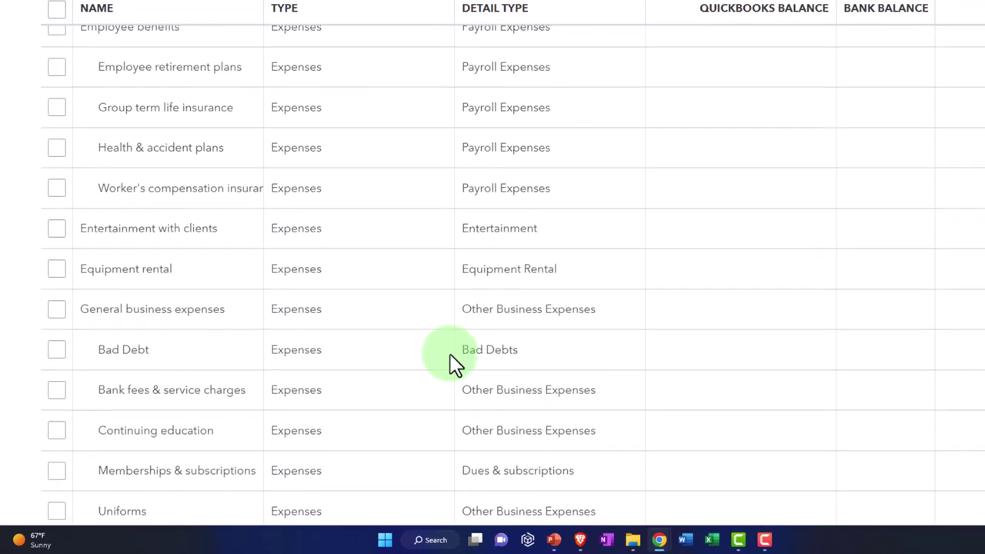
scroll(454, 365, down, 5)
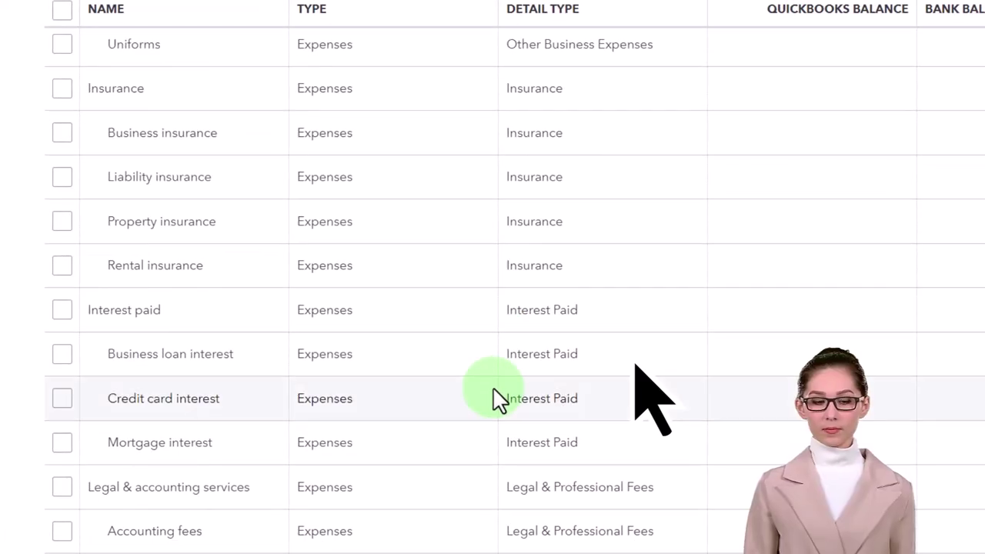
scroll(498, 398, down, 7)
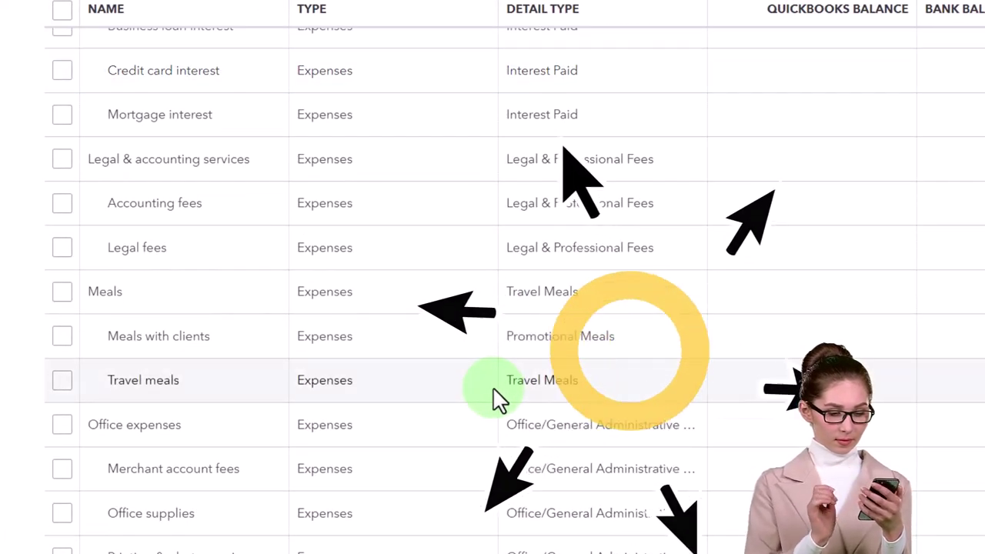
scroll(498, 399, down, 3)
scroll(498, 399, down, 16)
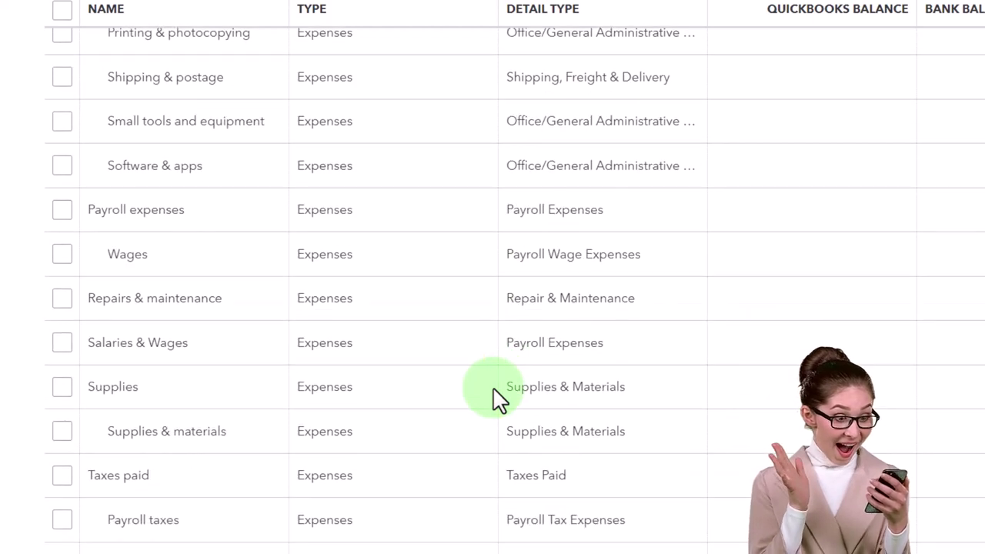
scroll(498, 398, down, 15)
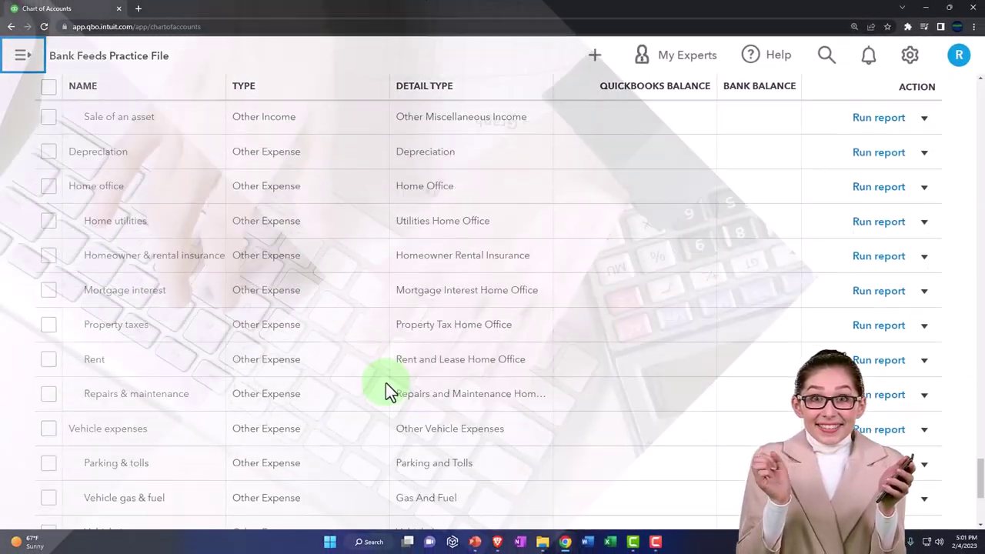
scroll(385, 382, down, 7)
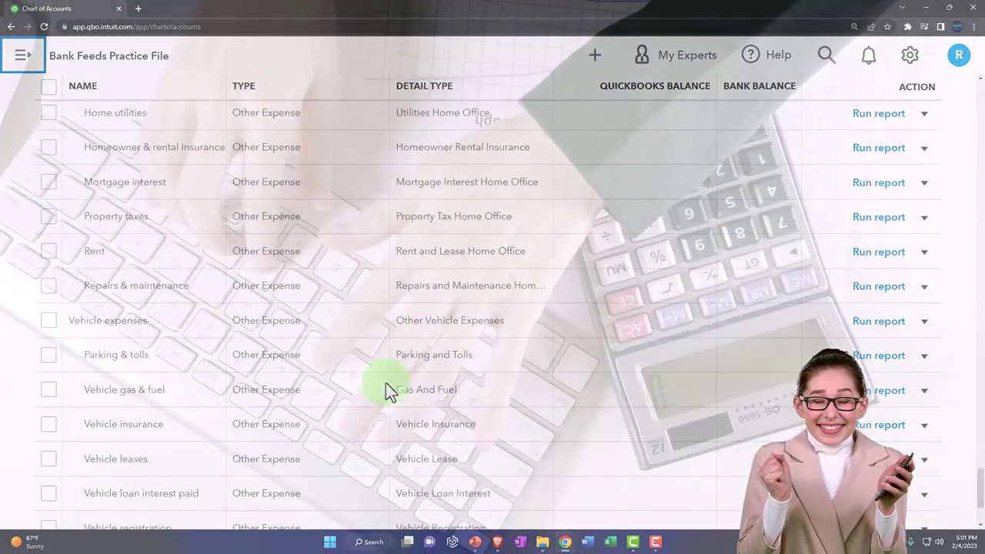
Return to the top of the accounts list, then go to the Get things done workspace.
drag(977, 496, 981, 114)
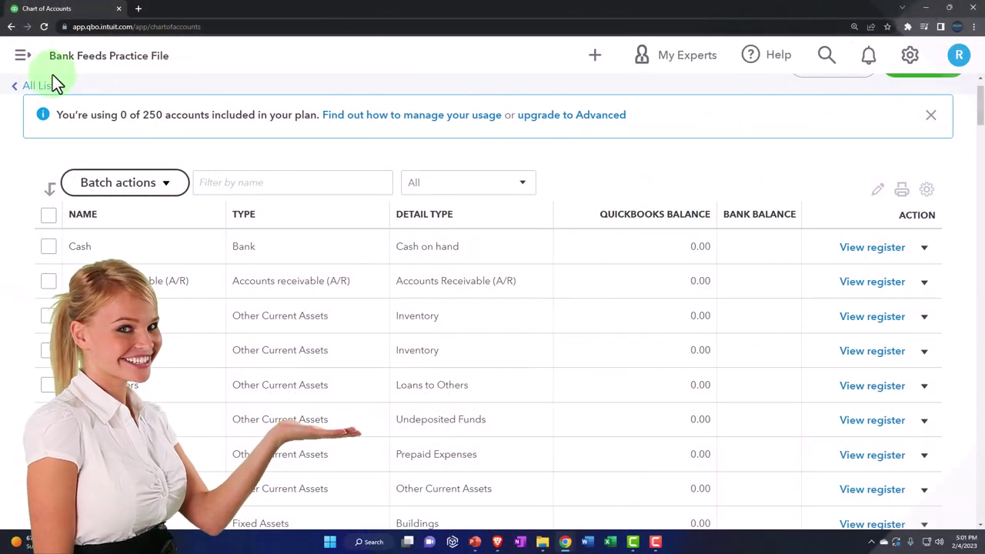
click(23, 57)
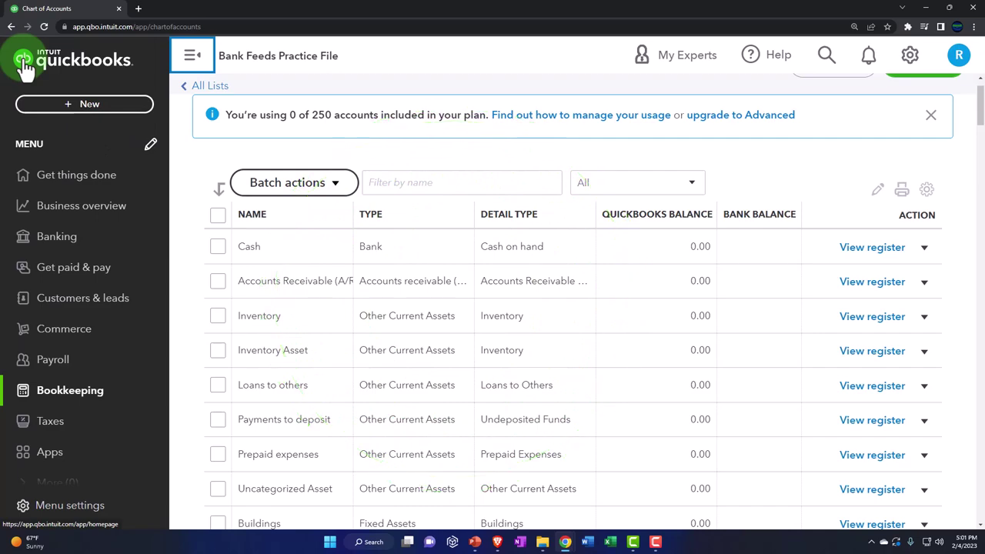
click(60, 175)
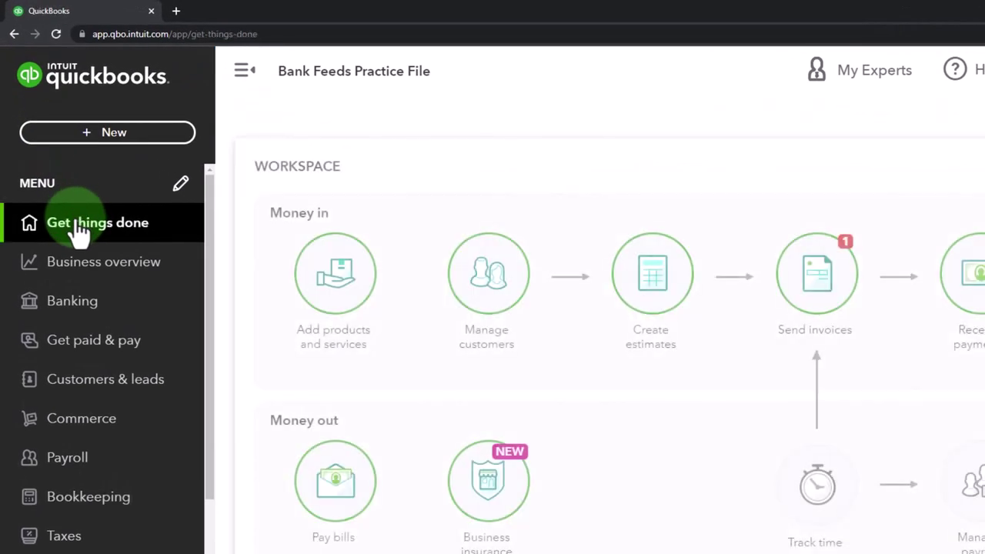